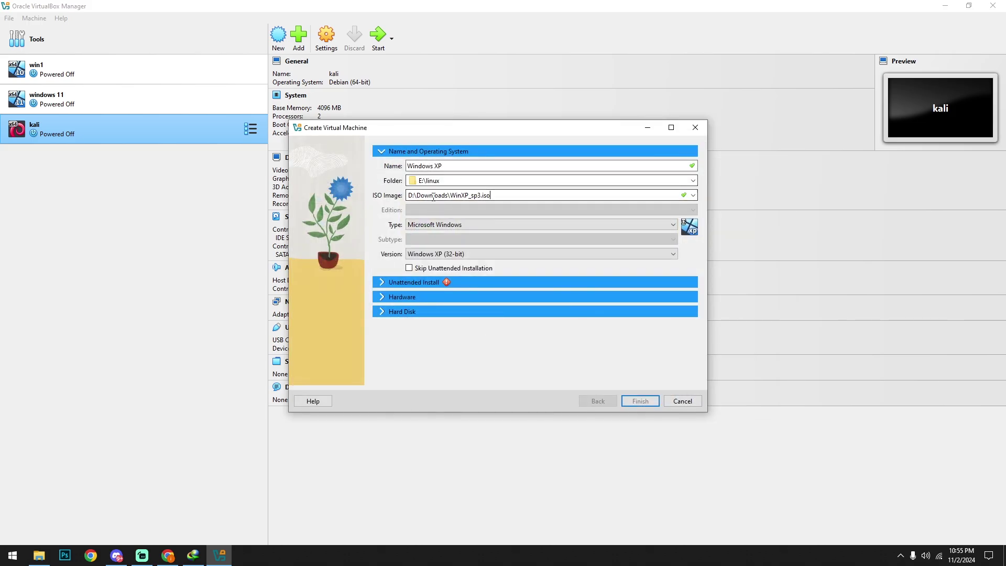
Clear both default password fields in the Unattended Install settings.
{"action": "left_click", "coordinate": [383, 283]}
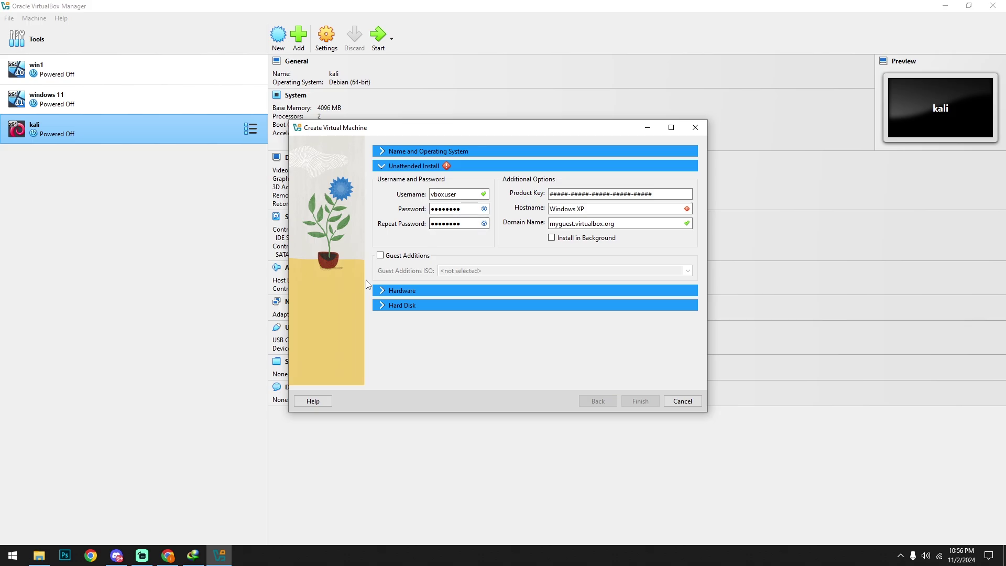
{"action": "left_click", "coordinate": [382, 291]}
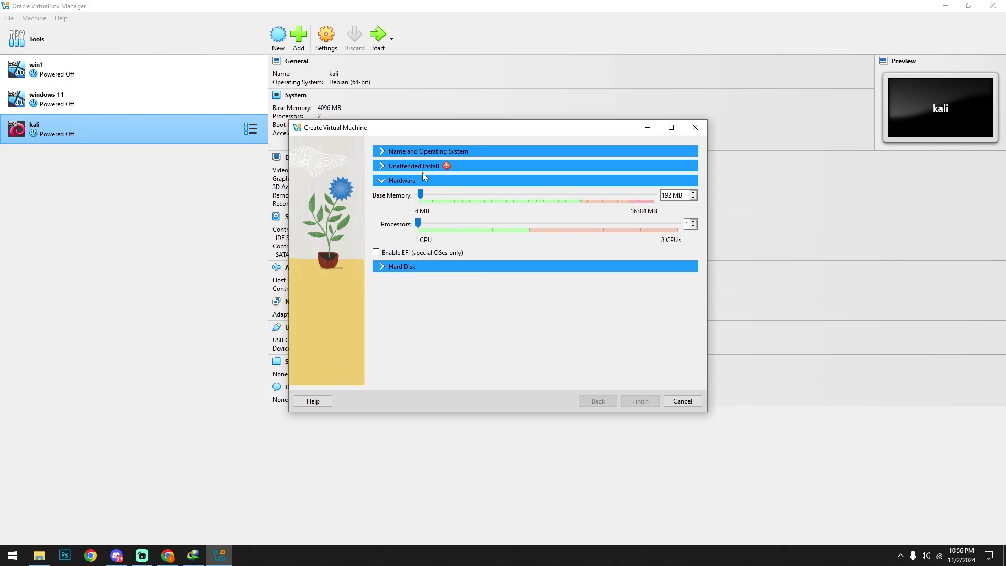
{"action": "left_click", "coordinate": [383, 167]}
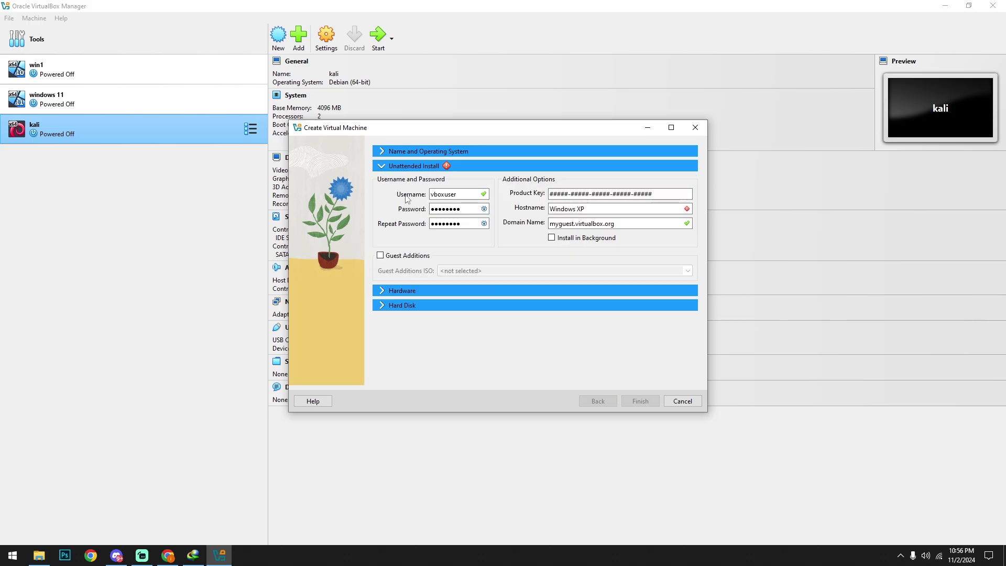
{"action": "left_click", "coordinate": [483, 209]}
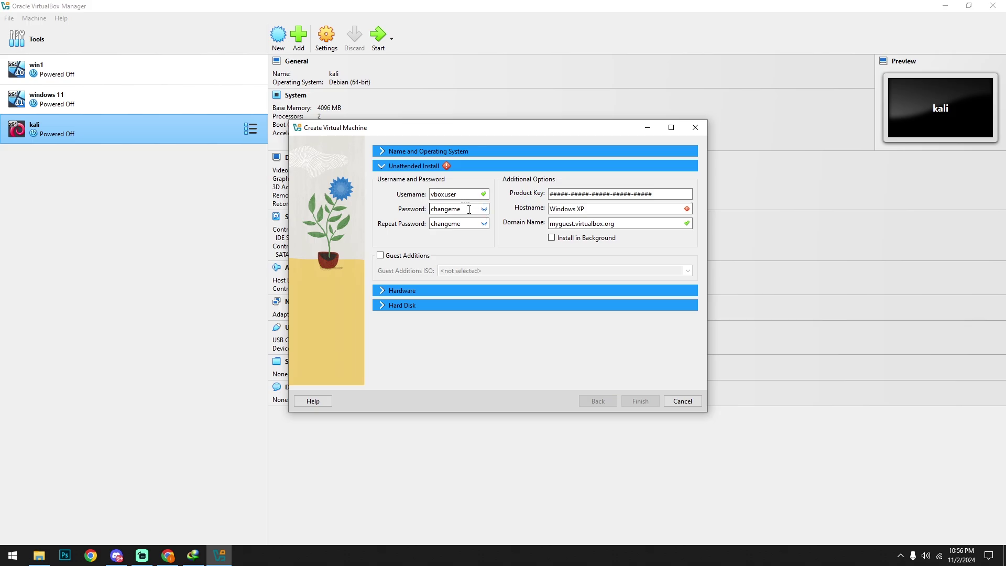
{"action": "key", "text": "BackSpace"}
{"action": "key", "text": "BackSpace"}
{"action": "key", "text": "BackSpace"}
{"action": "key", "text": "BackSpace"}
{"action": "key", "text": "BackSpace"}
{"action": "key", "text": "BackSpace"}
{"action": "key", "text": "BackSpace"}
{"action": "key", "text": "BackSpace"}
{"action": "left_click", "coordinate": [464, 224]}
{"action": "key", "text": "BackSpace"}
{"action": "key", "text": "BackSpace"}
{"action": "key", "text": "BackSpace"}
{"action": "key", "text": "BackSpace"}
{"action": "key", "text": "BackSpace"}
{"action": "key", "text": "BackSpace"}
{"action": "key", "text": "BackSpace"}
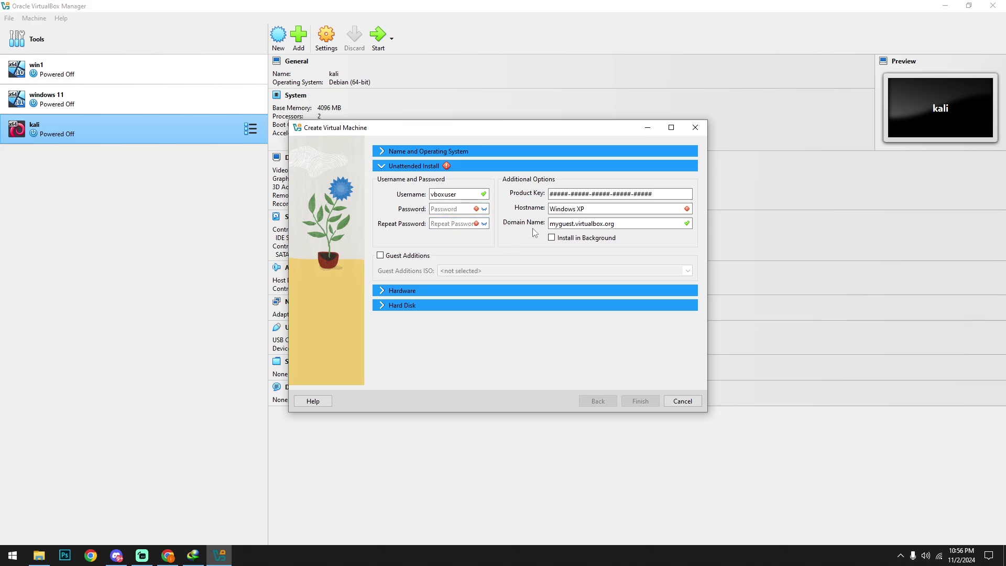
Give the machine 2048 MB memory, 2 CPUs and a 31.21 GB virtual disk.
{"action": "left_click", "coordinate": [383, 291]}
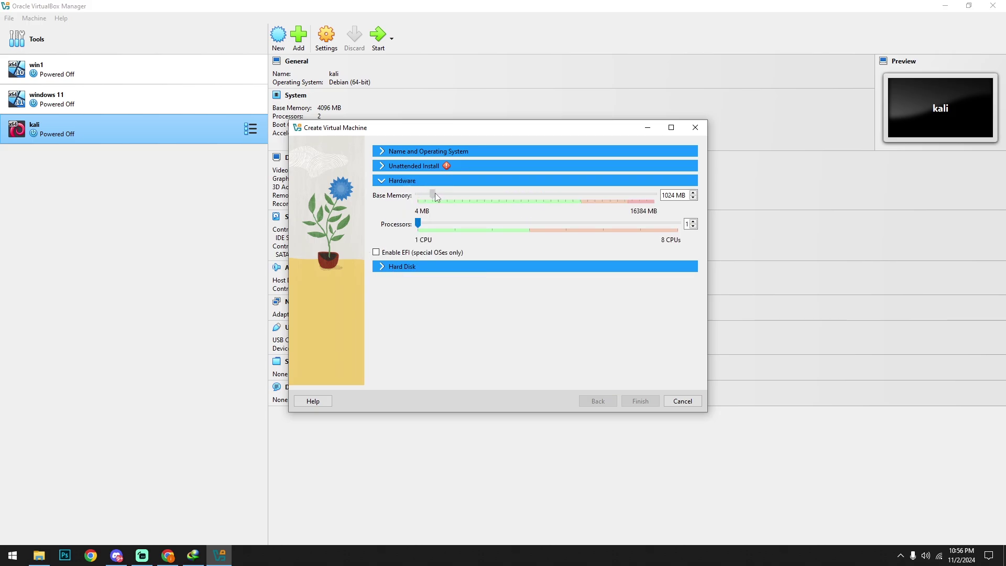
{"action": "left_click_drag", "start_coordinate": [446, 194], "coordinate": [448, 195]}
{"action": "left_click_drag", "start_coordinate": [419, 224], "coordinate": [454, 228]}
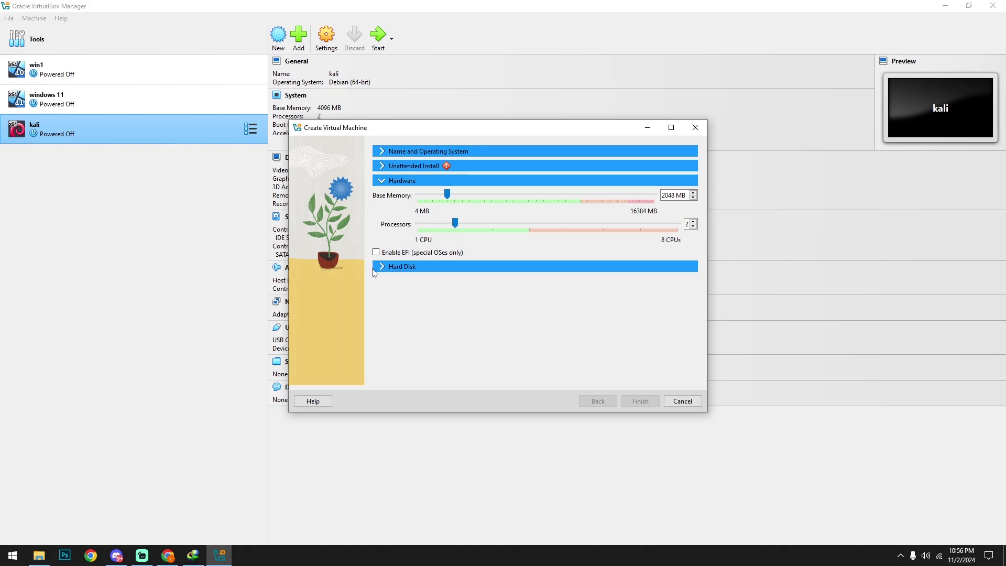
{"action": "left_click", "coordinate": [384, 267]}
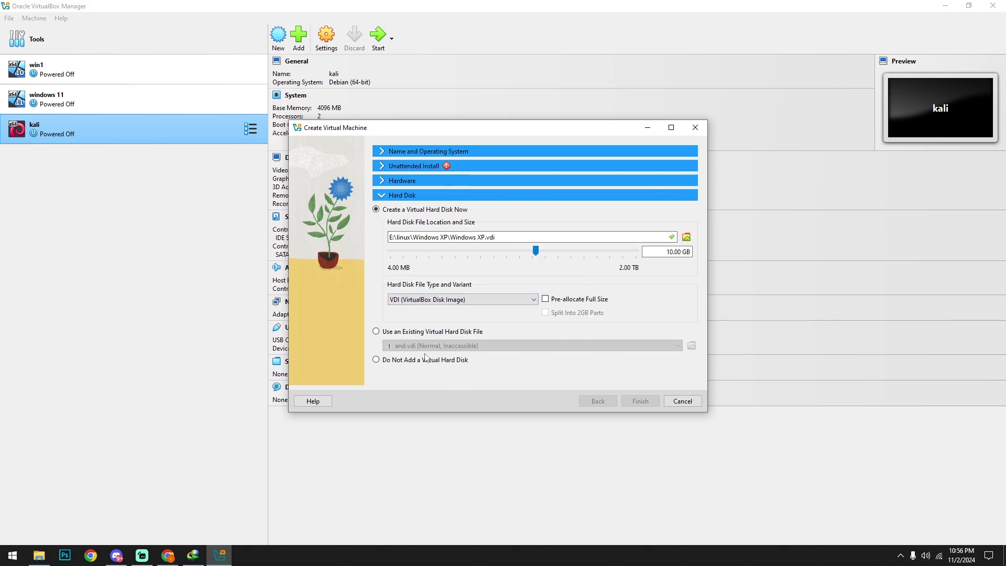
{"action": "left_click_drag", "start_coordinate": [543, 253], "coordinate": [558, 251]}
Type the account password into both password fields.
{"action": "left_click", "coordinate": [384, 166]}
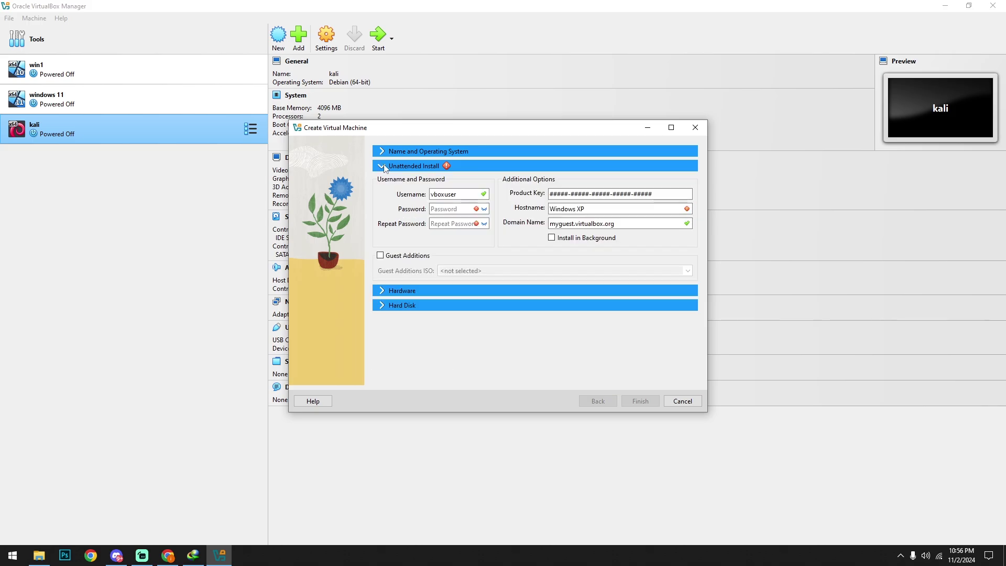
{"action": "left_click", "coordinate": [453, 212]}
{"action": "type", "text": "1234"}
{"action": "left_click", "coordinate": [448, 225]}
{"action": "type", "text": "1"}
{"action": "left_click", "coordinate": [387, 291]}
Change the hostname to WindowsXP and finish creating the machine.
{"action": "left_click", "coordinate": [384, 166]}
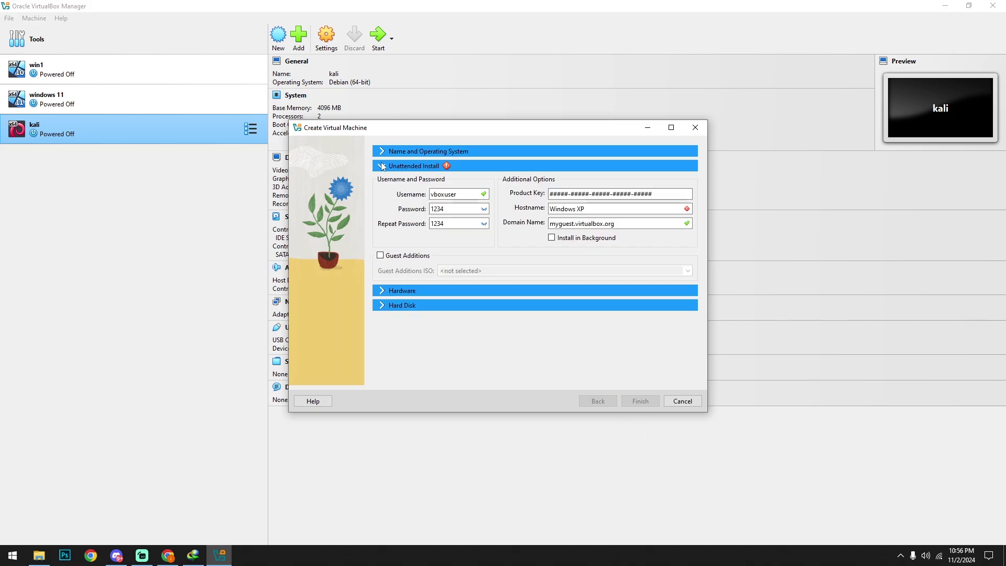
{"action": "left_click", "coordinate": [603, 210]}
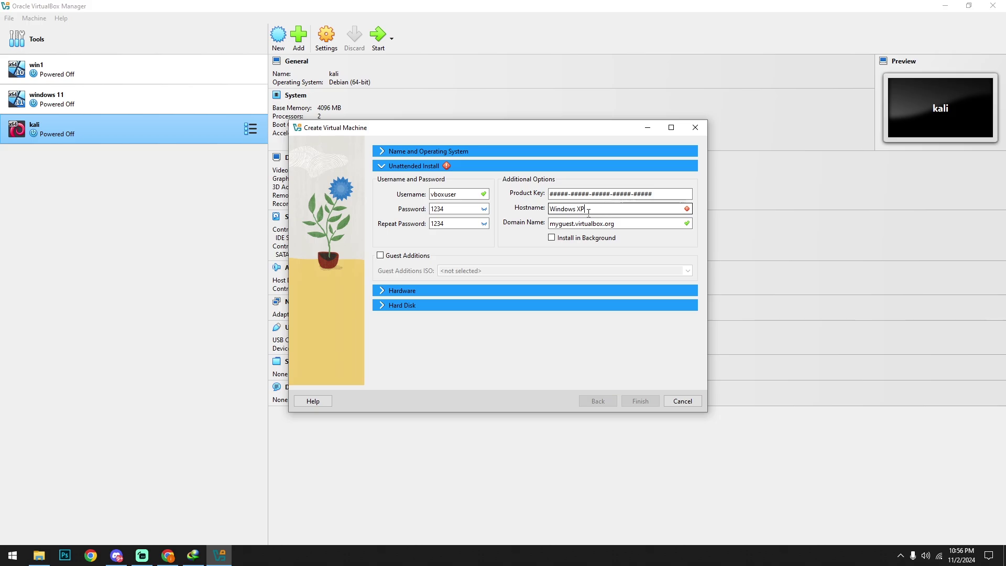
{"action": "left_click", "coordinate": [578, 209]}
{"action": "key", "text": "BackSpace"}
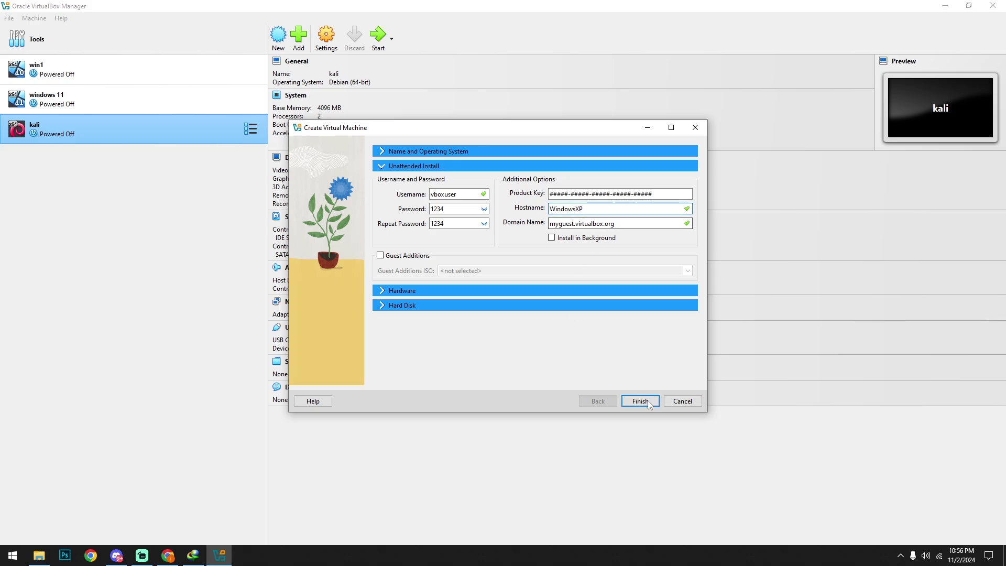
{"action": "left_click", "coordinate": [648, 402]}
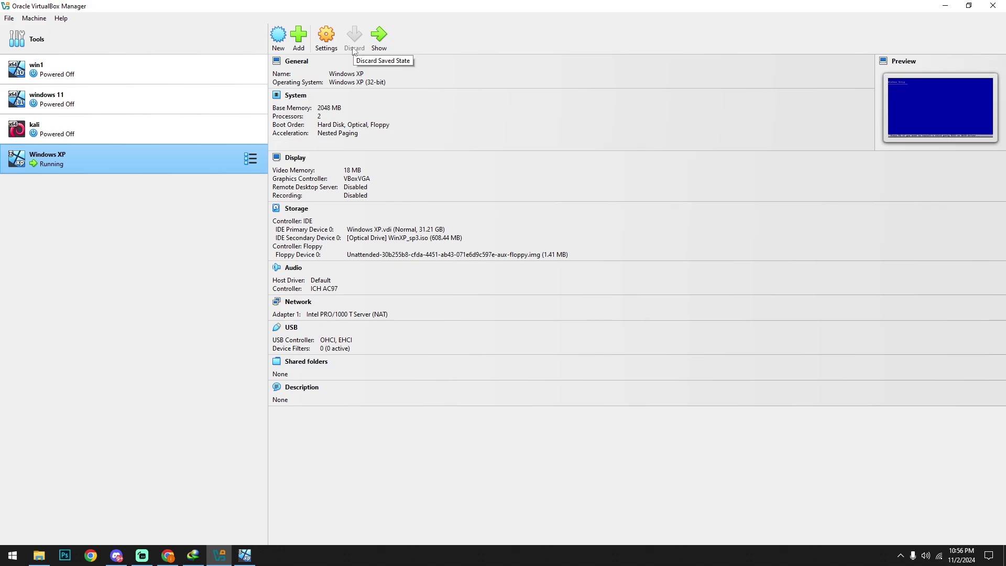
Start the Windows XP machine and maximize its window.
{"action": "left_click", "coordinate": [245, 556]}
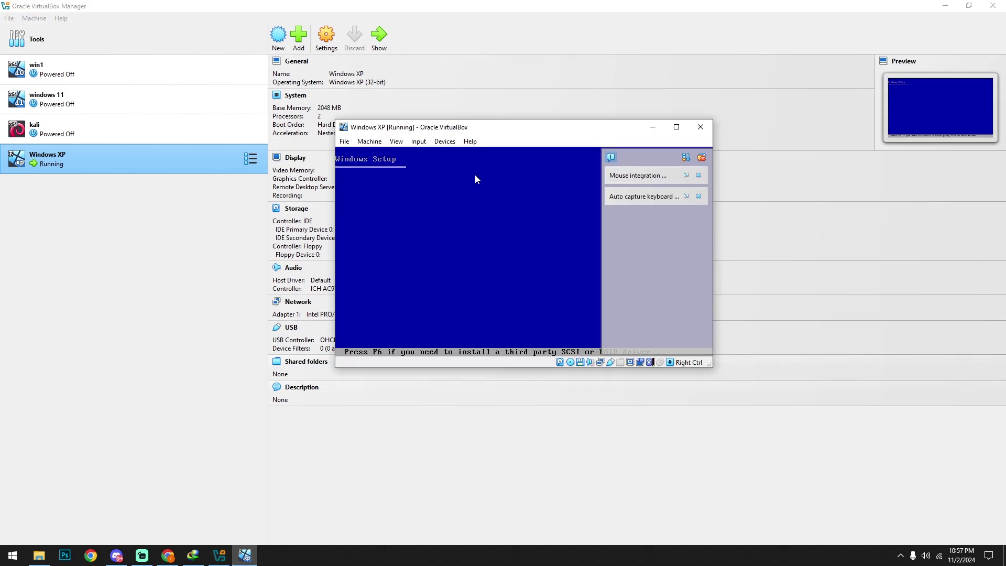
{"action": "left_click_drag", "start_coordinate": [483, 132], "coordinate": [396, 103]}
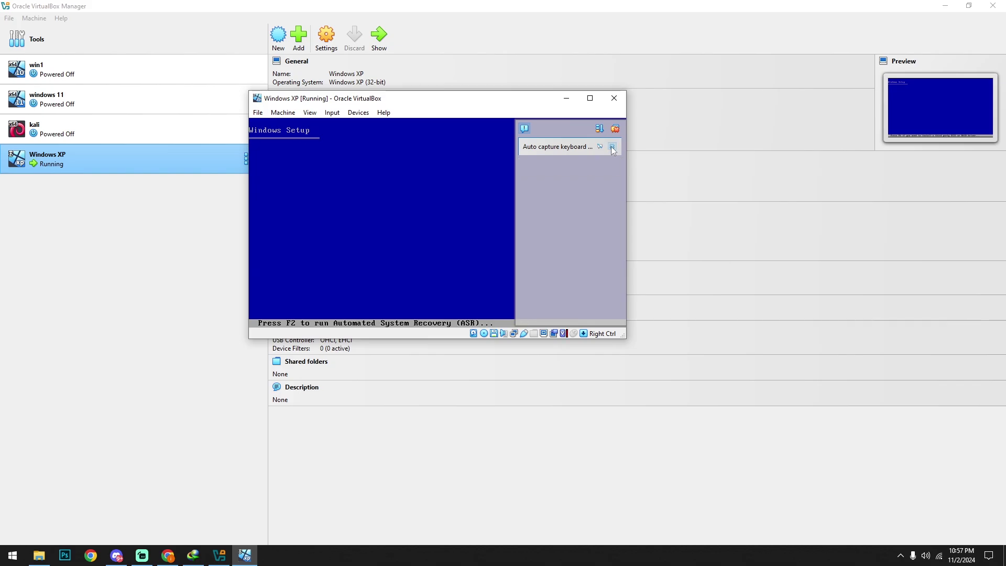
{"action": "left_click", "coordinate": [589, 98]}
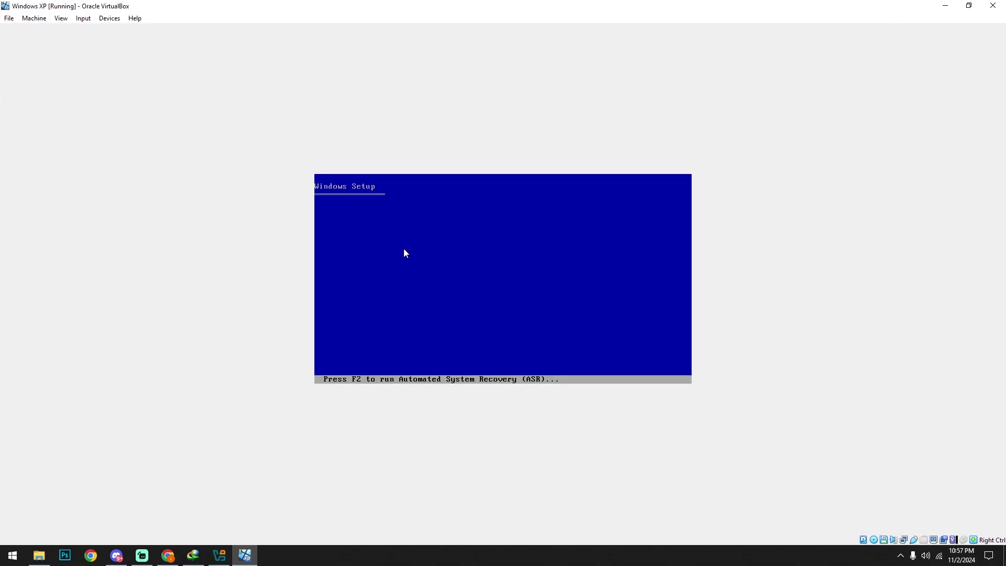
Scale the guest display to 150%, then to 200%.
{"action": "left_click", "coordinate": [83, 17]}
{"action": "mouse_move", "coordinate": [62, 18]}
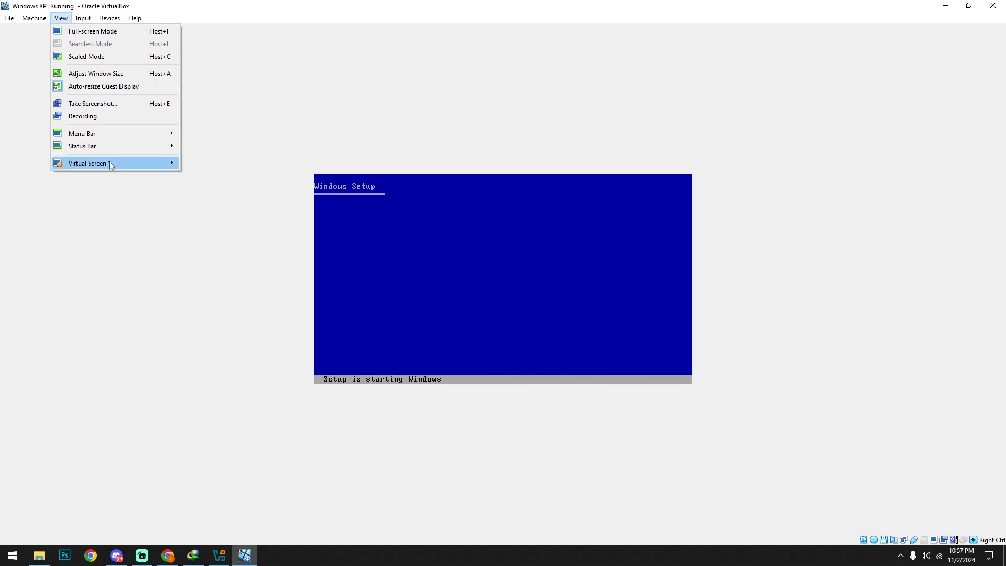
{"action": "mouse_move", "coordinate": [109, 163]}
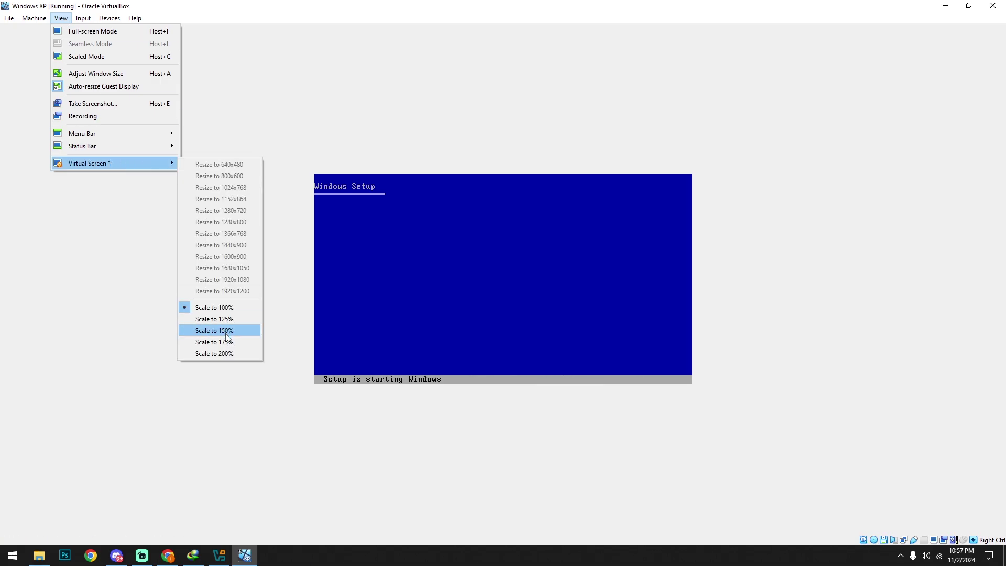
{"action": "left_click", "coordinate": [226, 333]}
{"action": "left_click", "coordinate": [61, 18]}
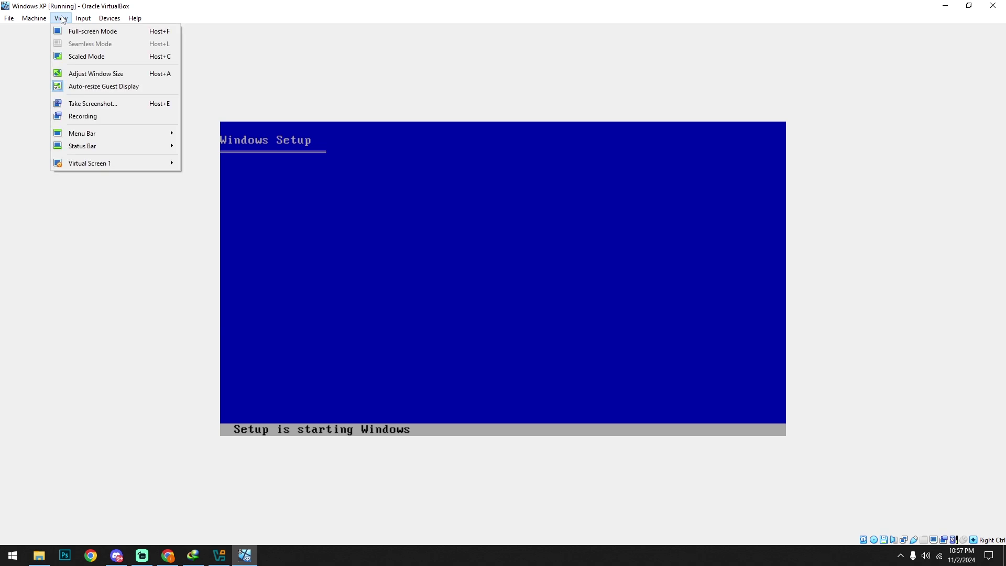
{"action": "mouse_move", "coordinate": [93, 165]}
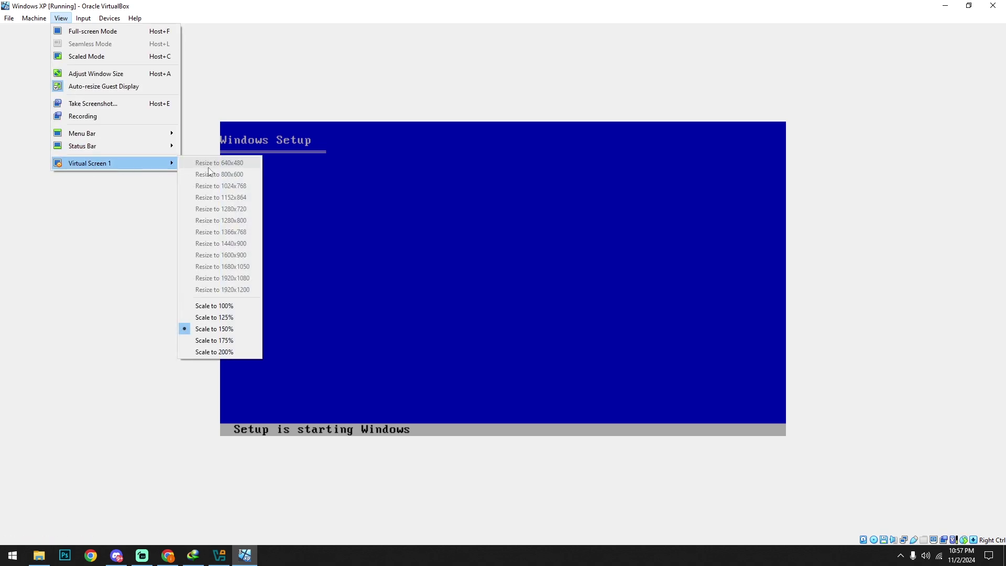
{"action": "left_click", "coordinate": [210, 352]}
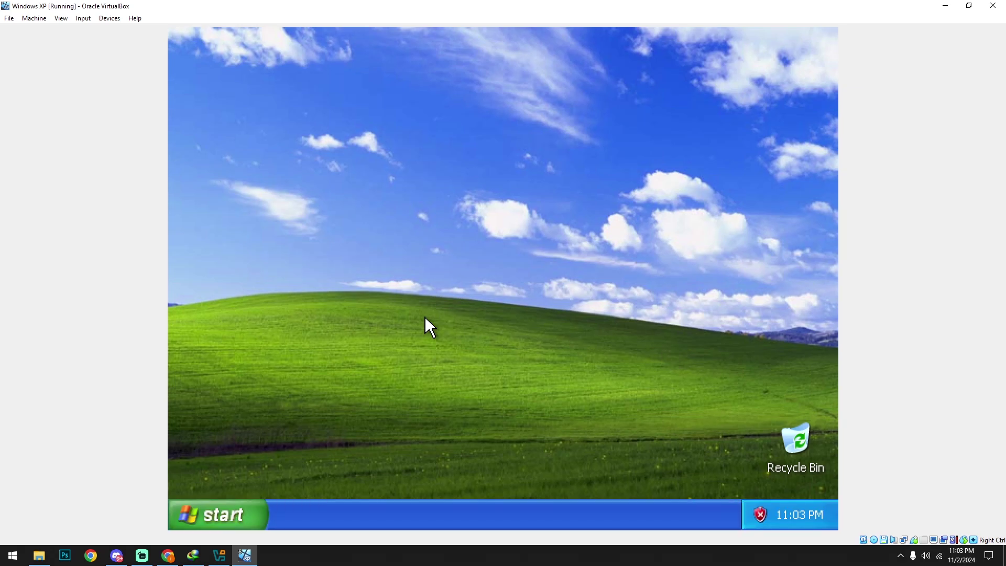
Dismiss the security balloon and show My Computer on the desktop via the Start menu.
{"action": "right_click", "coordinate": [372, 167]}
{"action": "left_click", "coordinate": [388, 196]}
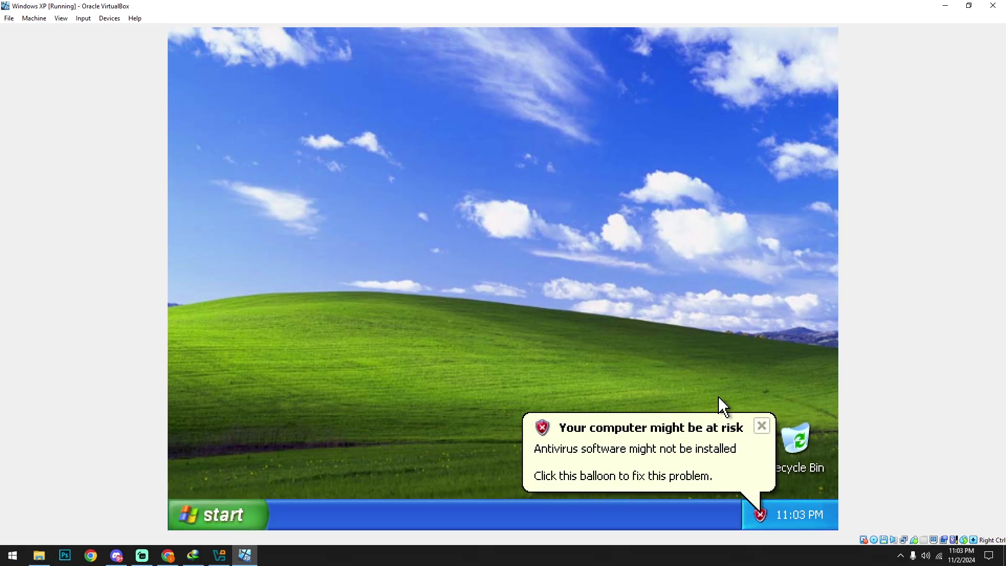
{"action": "left_click", "coordinate": [759, 426]}
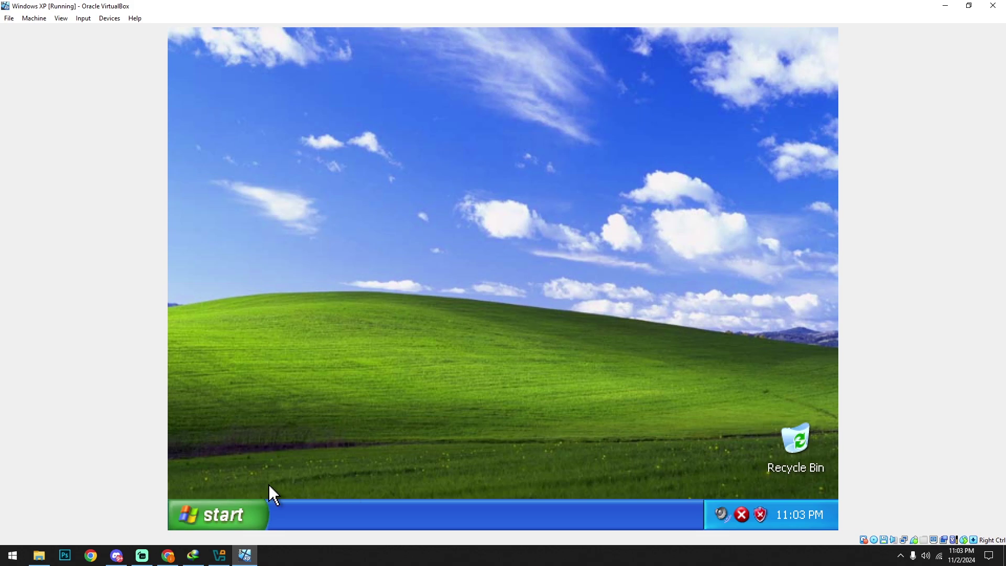
{"action": "left_click", "coordinate": [243, 507]}
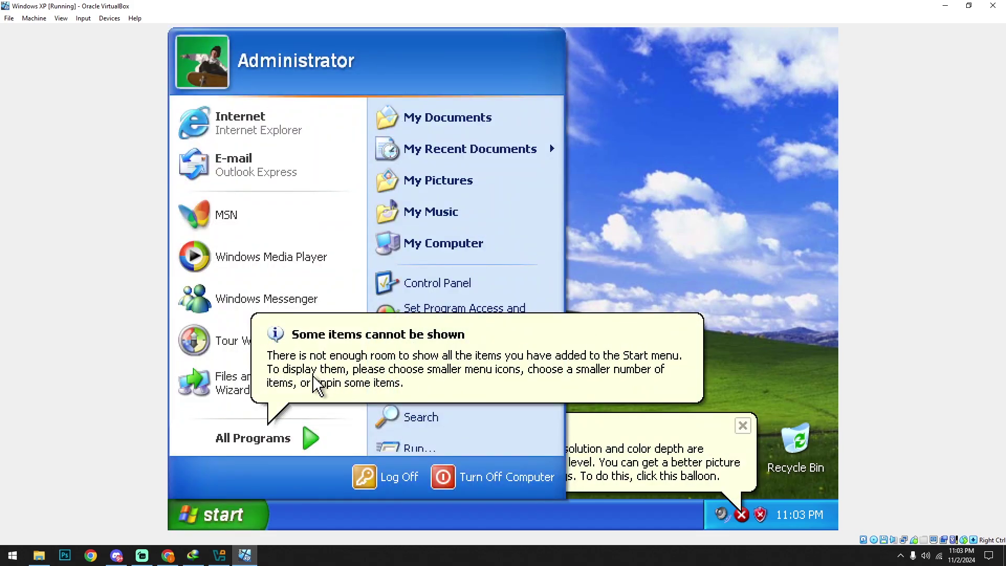
{"action": "left_click", "coordinate": [638, 282]}
{"action": "left_click", "coordinate": [247, 504]}
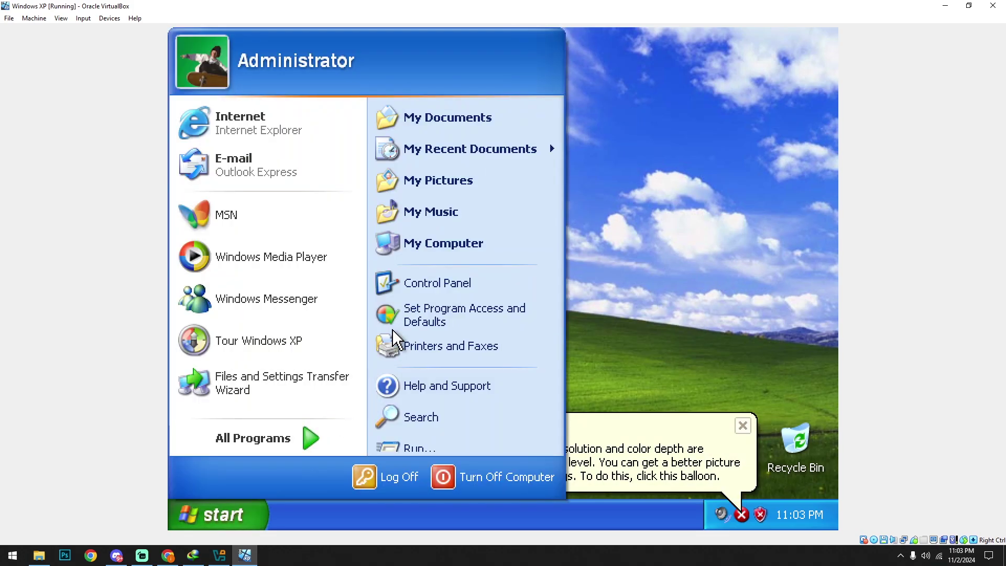
{"action": "right_click", "coordinate": [420, 252]}
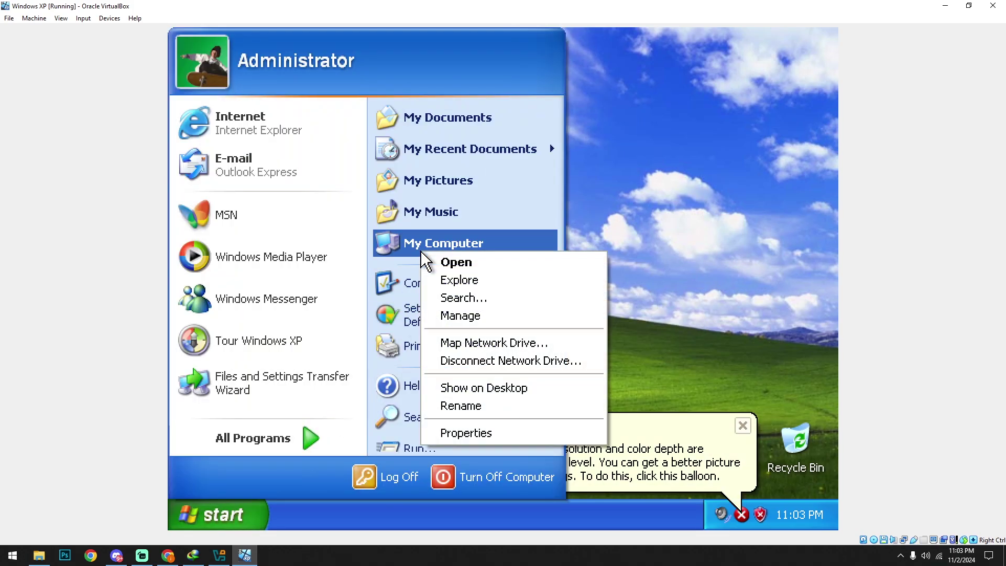
{"action": "left_click", "coordinate": [456, 389]}
Send My Pictures and My Music shortcuts to the desktop.
{"action": "right_click", "coordinate": [426, 187]}
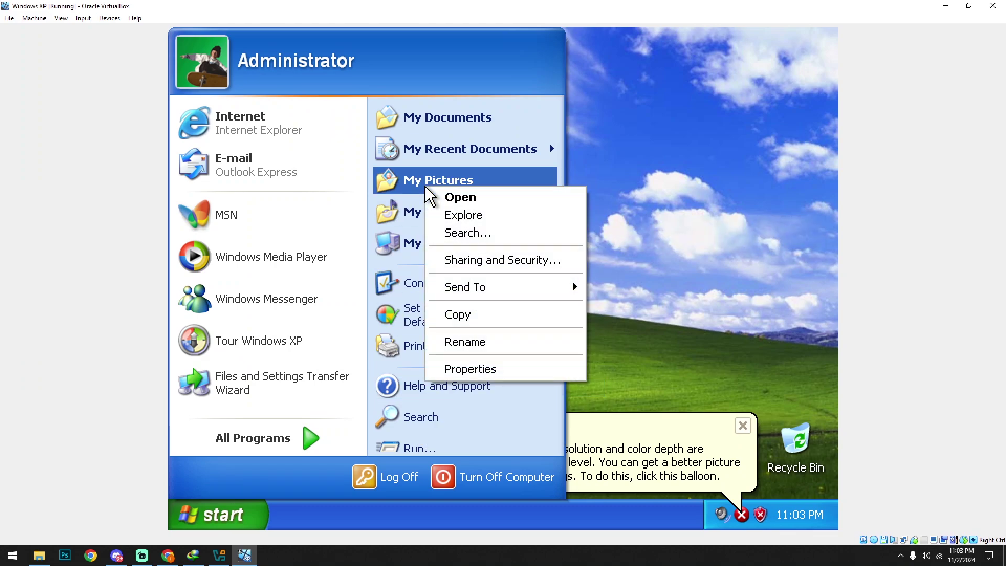
{"action": "mouse_move", "coordinate": [476, 294]}
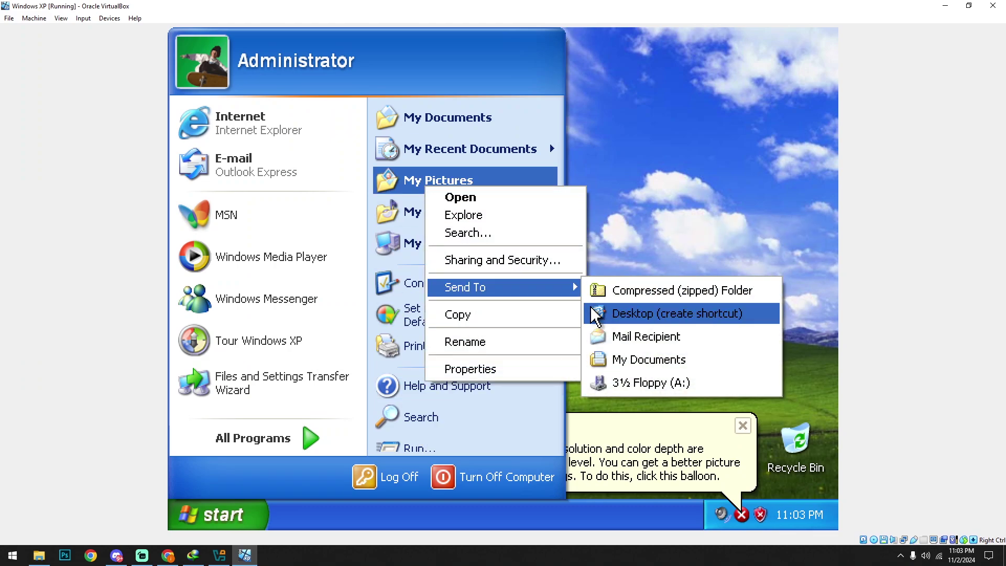
{"action": "left_click", "coordinate": [598, 314]}
{"action": "right_click", "coordinate": [434, 219]}
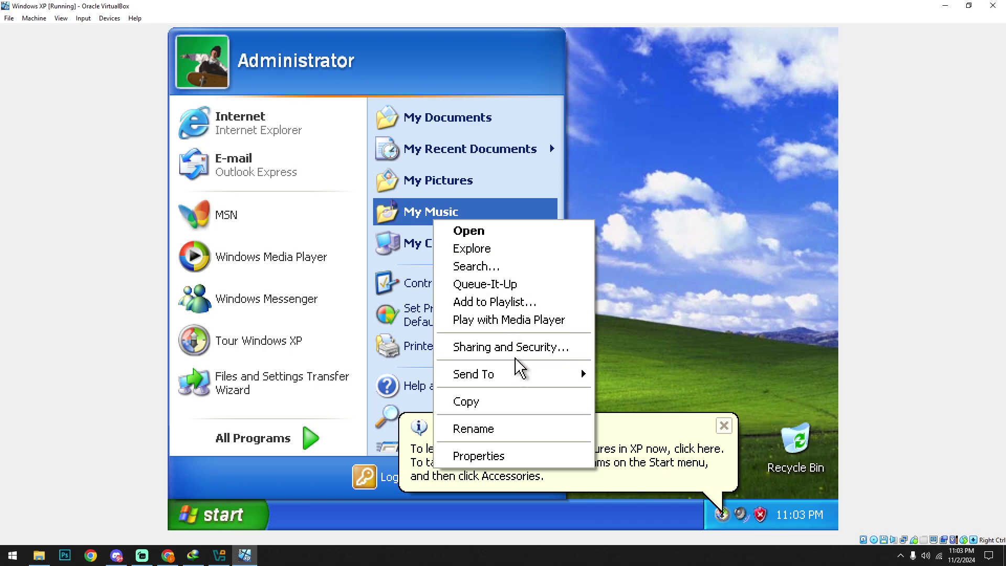
{"action": "mouse_move", "coordinate": [515, 378]}
{"action": "left_click", "coordinate": [608, 396]}
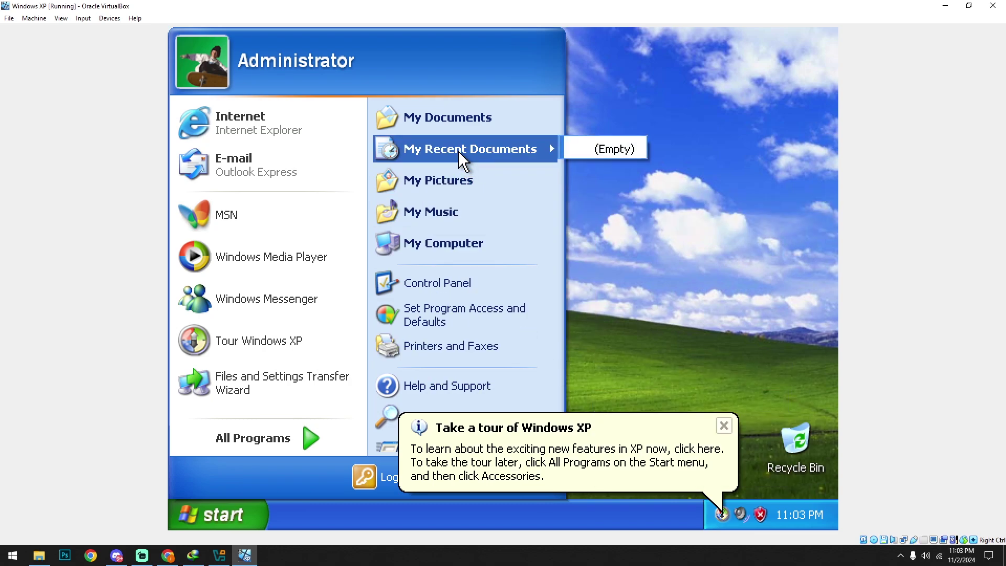
Show My Documents on the desktop and dismiss the XP tour notice.
{"action": "right_click", "coordinate": [447, 120]}
{"action": "left_click", "coordinate": [487, 220]}
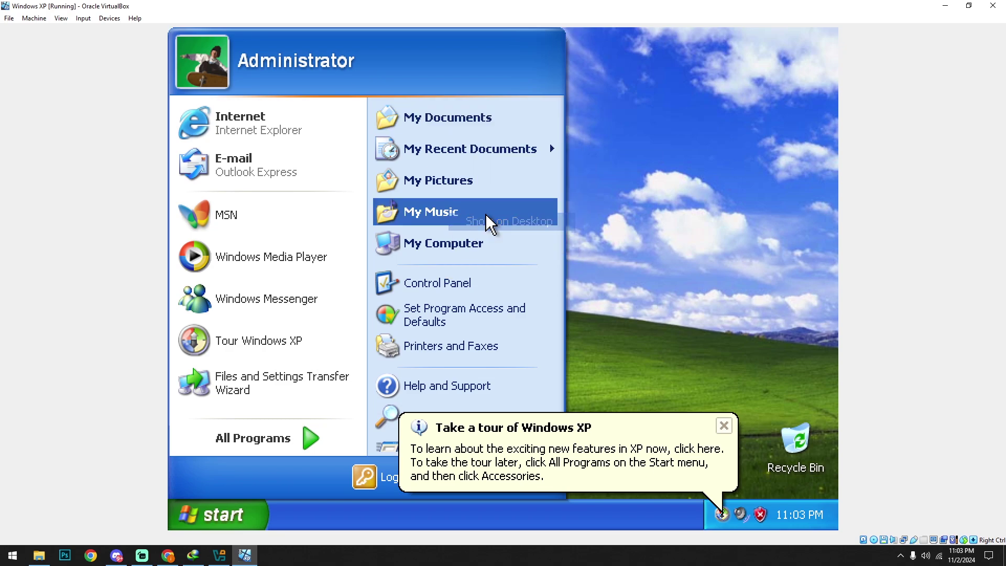
{"action": "left_click", "coordinate": [724, 427]}
Turn on Auto Arrange for the desktop icons and refresh the desktop.
{"action": "right_click", "coordinate": [380, 198]}
{"action": "left_click", "coordinate": [396, 231]}
{"action": "right_click", "coordinate": [381, 175]}
{"action": "mouse_move", "coordinate": [471, 186]}
{"action": "left_click", "coordinate": [530, 284]}
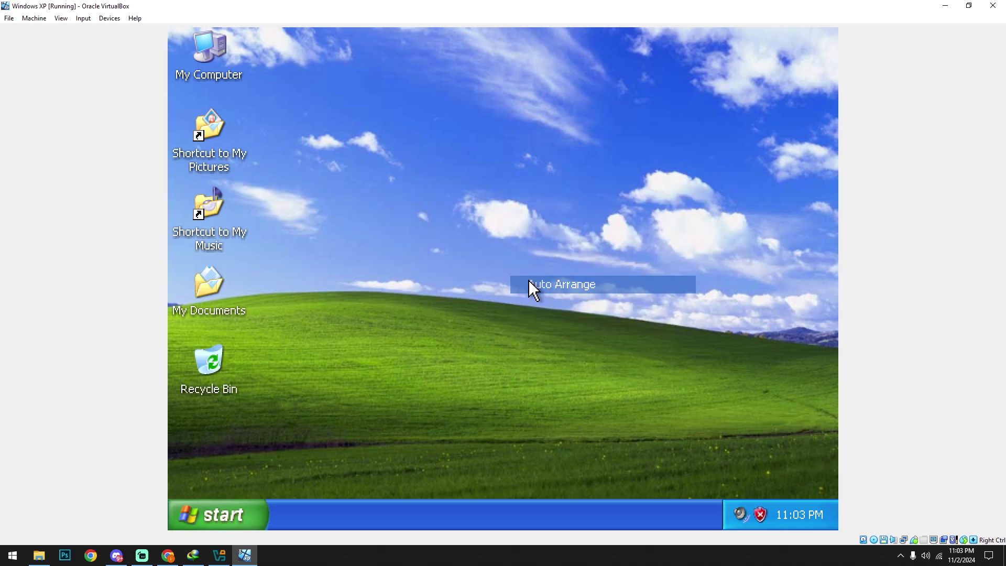
{"action": "right_click", "coordinate": [337, 222]}
{"action": "left_click", "coordinate": [370, 257]}
{"action": "right_click", "coordinate": [366, 184]}
{"action": "left_click", "coordinate": [379, 211]}
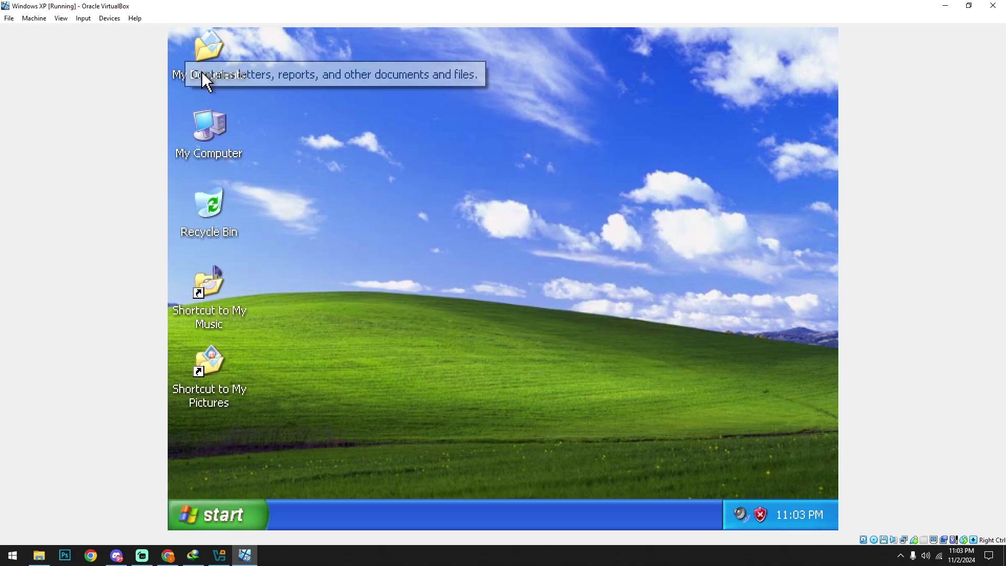
Open My Computer and insert the Guest Additions CD image.
{"action": "double_click", "coordinate": [209, 126]}
{"action": "left_click", "coordinate": [84, 18]}
{"action": "mouse_move", "coordinate": [62, 19]}
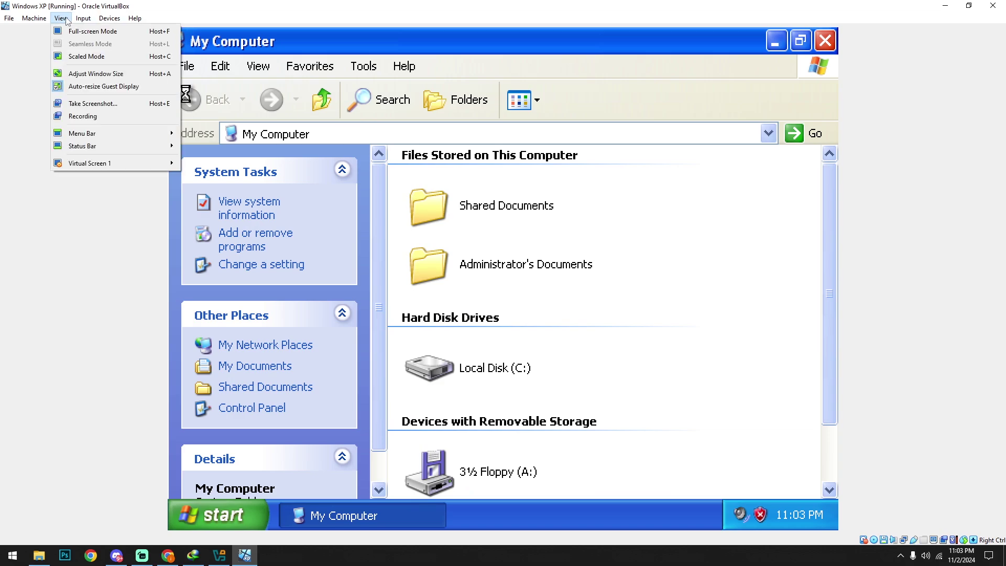
{"action": "mouse_move", "coordinate": [97, 19]}
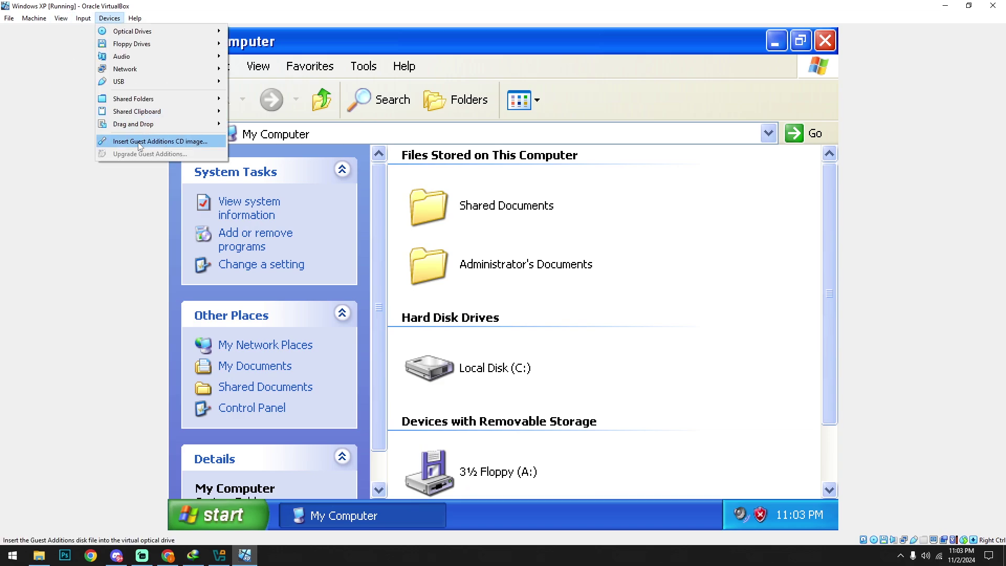
{"action": "left_click", "coordinate": [157, 142]}
Run the Guest Additions installer from drive D: with the default install folder.
{"action": "scroll", "coordinate": [669, 265], "scroll_direction": "down", "scroll_amount": 2}
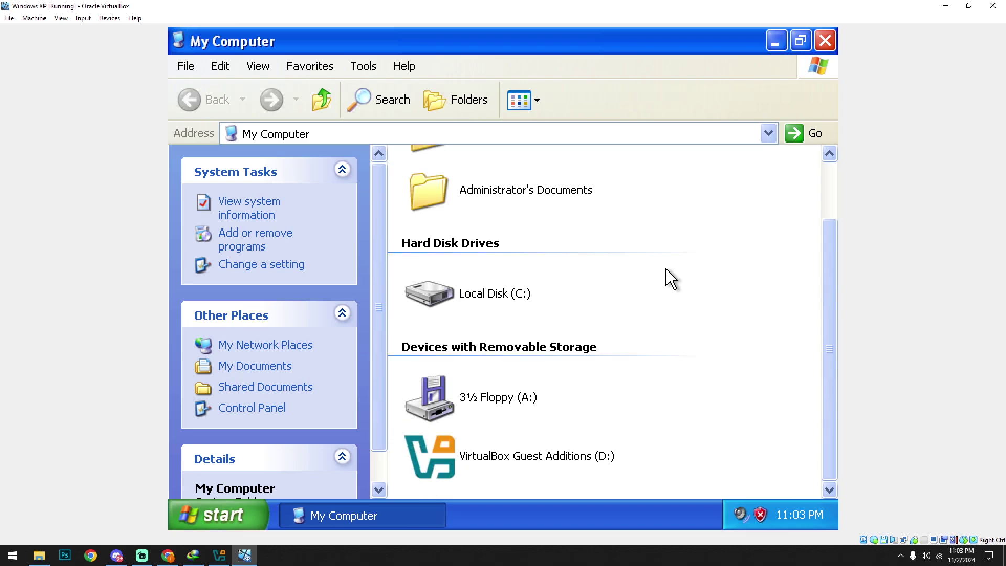
{"action": "double_click", "coordinate": [530, 453]}
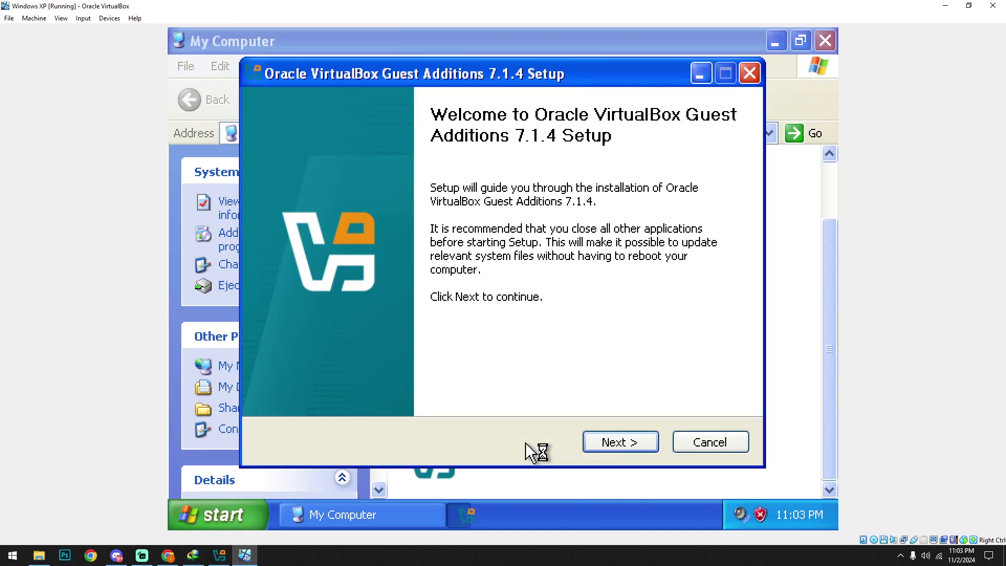
{"action": "left_click", "coordinate": [608, 444]}
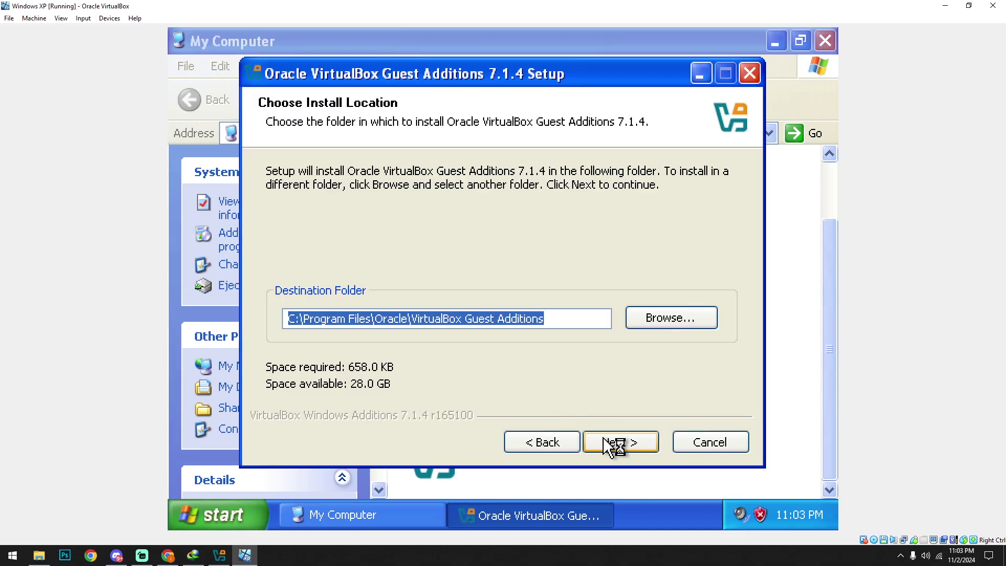
{"action": "left_click", "coordinate": [608, 443]}
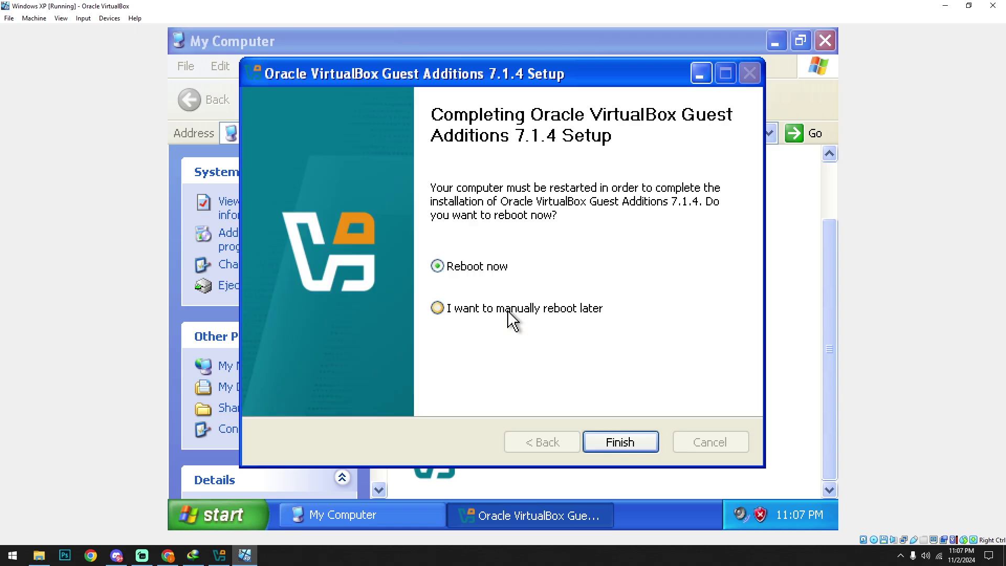
Reboot the guest and set its display scale back to 100%.
{"action": "left_click", "coordinate": [620, 443]}
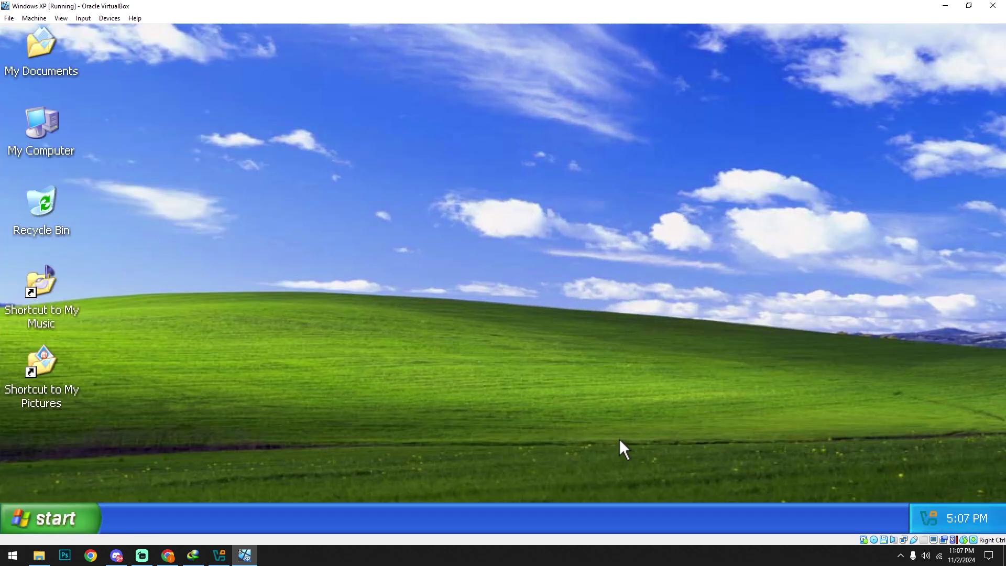
{"action": "left_click", "coordinate": [79, 20]}
{"action": "mouse_move", "coordinate": [62, 21]}
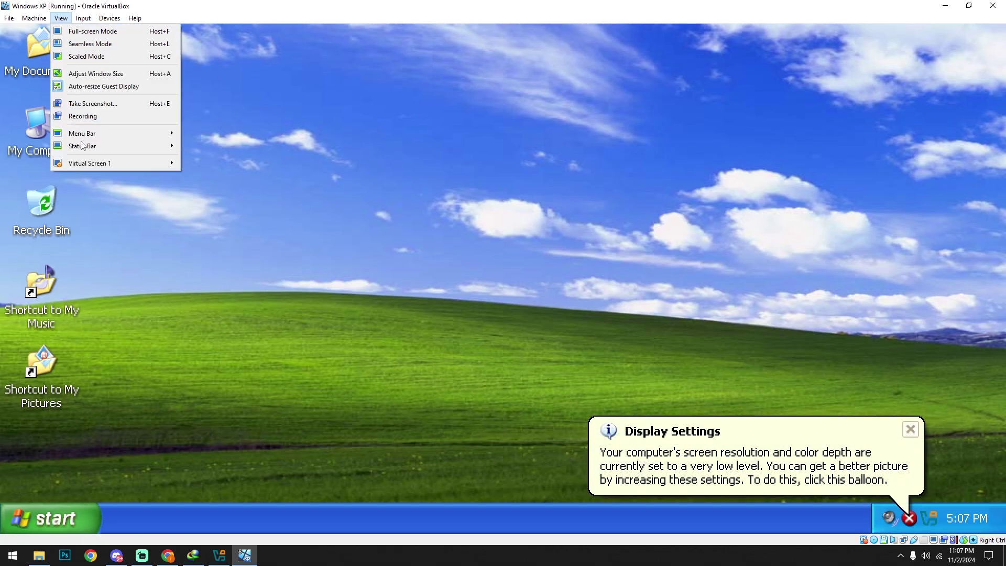
{"action": "mouse_move", "coordinate": [157, 163]}
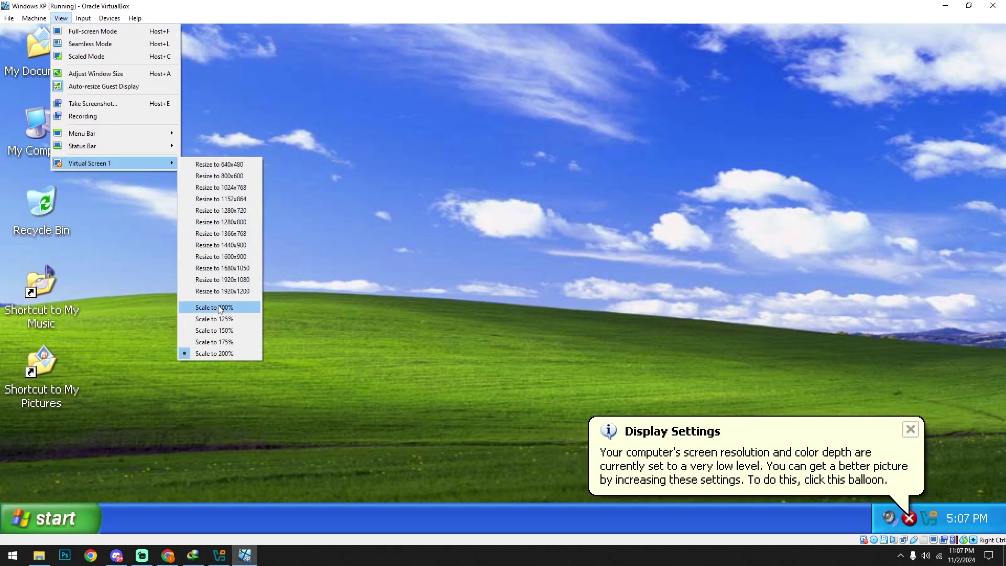
{"action": "left_click", "coordinate": [216, 307]}
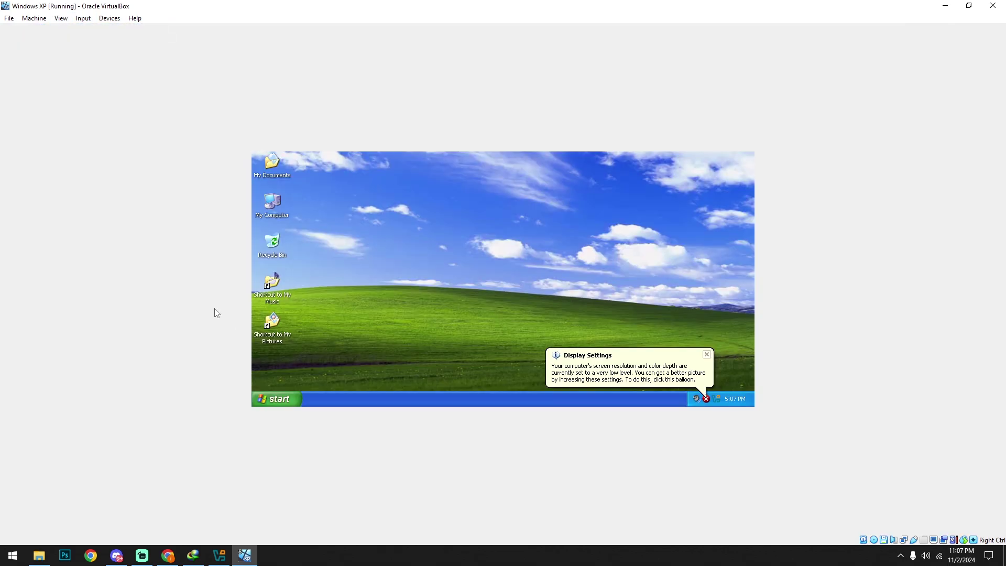
Resize the guest screen to 1920x1080.
{"action": "left_click", "coordinate": [83, 19]}
{"action": "mouse_move", "coordinate": [64, 19]}
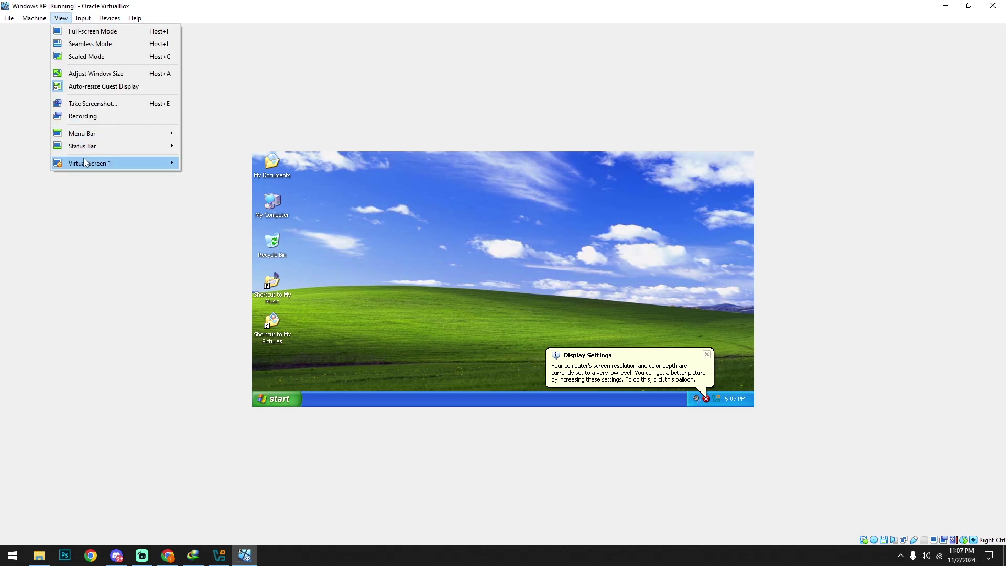
{"action": "mouse_move", "coordinate": [86, 163]}
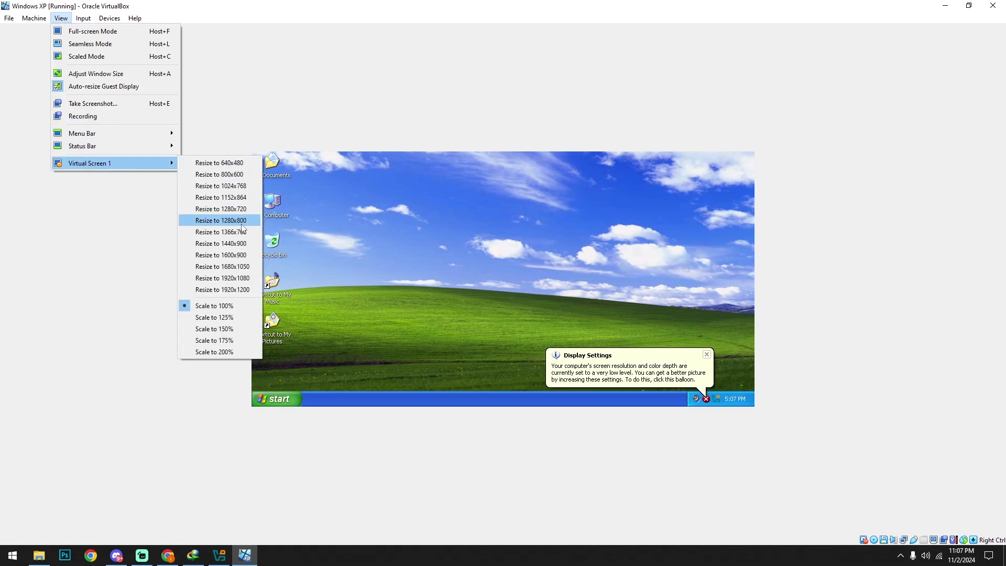
{"action": "left_click", "coordinate": [243, 281]}
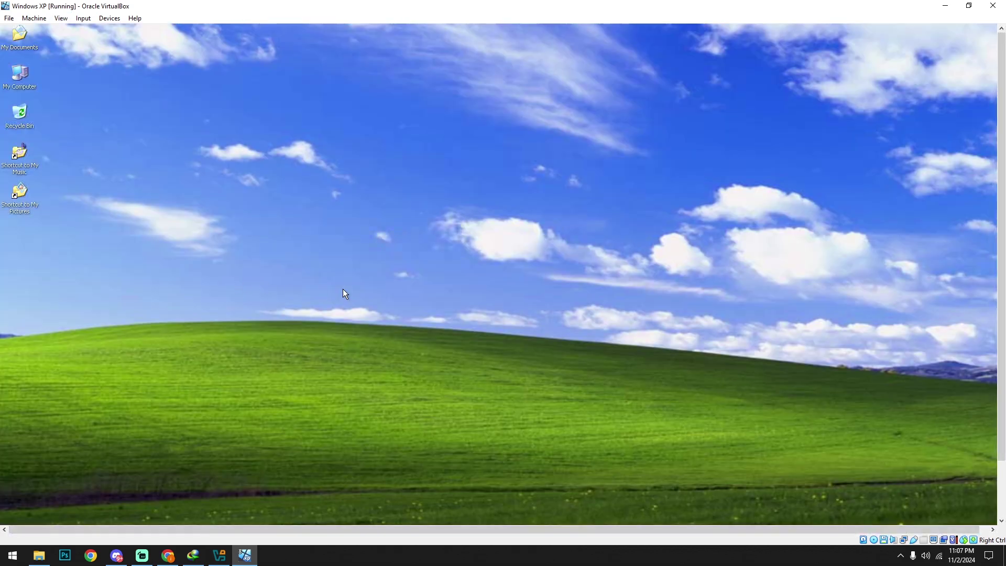
Switch the virtual machine to full-screen mode.
{"action": "left_click", "coordinate": [62, 20]}
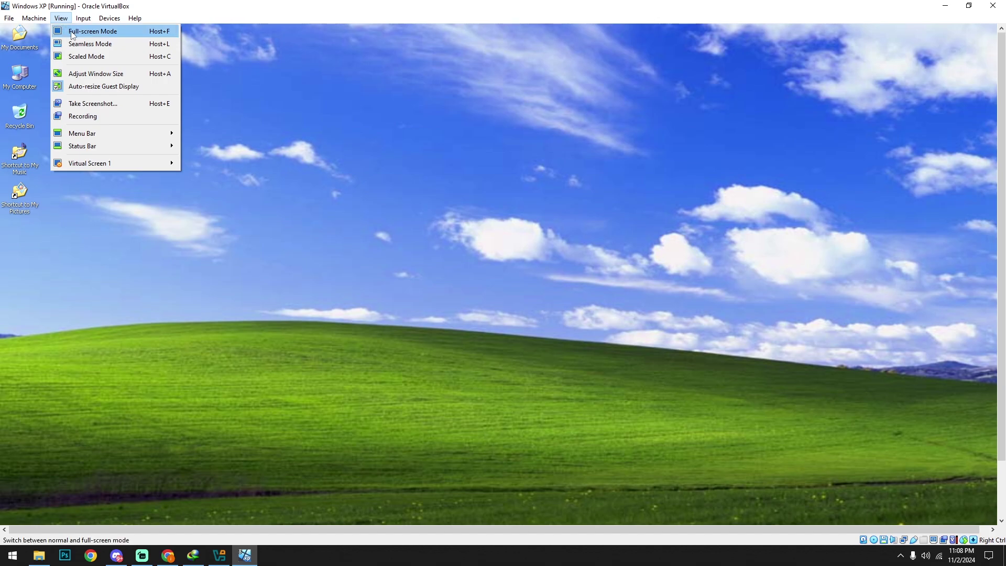
{"action": "left_click", "coordinate": [74, 31]}
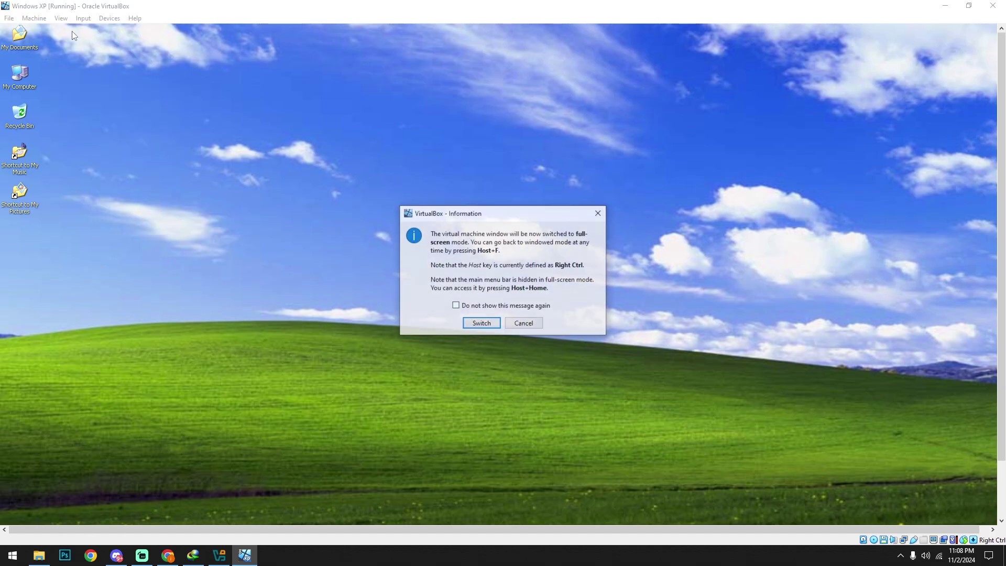
{"action": "left_click", "coordinate": [481, 323]}
Refresh the desktop and open My Computer from the Start menu.
{"action": "right_click", "coordinate": [283, 140]}
{"action": "left_click", "coordinate": [306, 158]}
{"action": "right_click", "coordinate": [276, 175]}
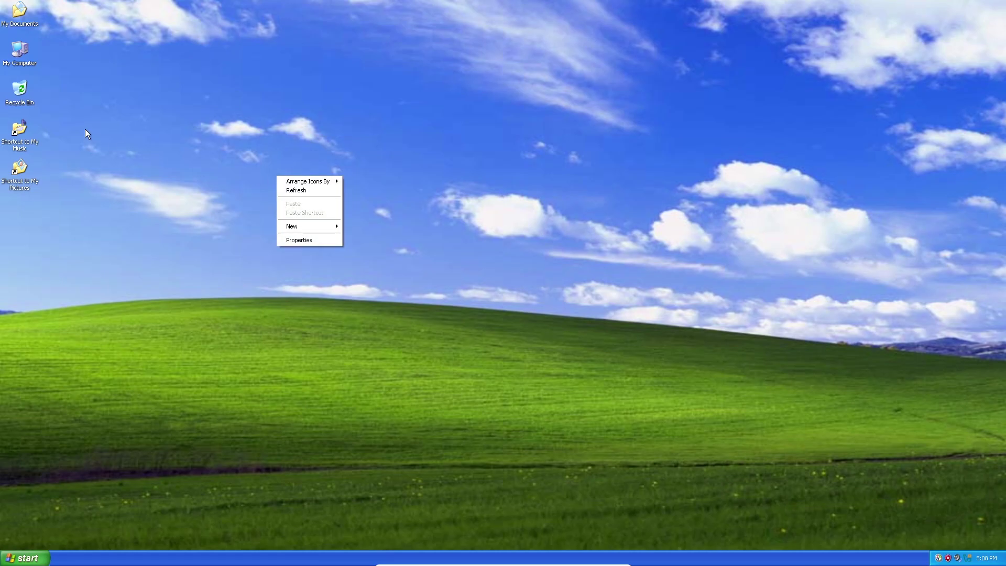
{"action": "left_click", "coordinate": [296, 190]}
{"action": "left_click", "coordinate": [38, 558]}
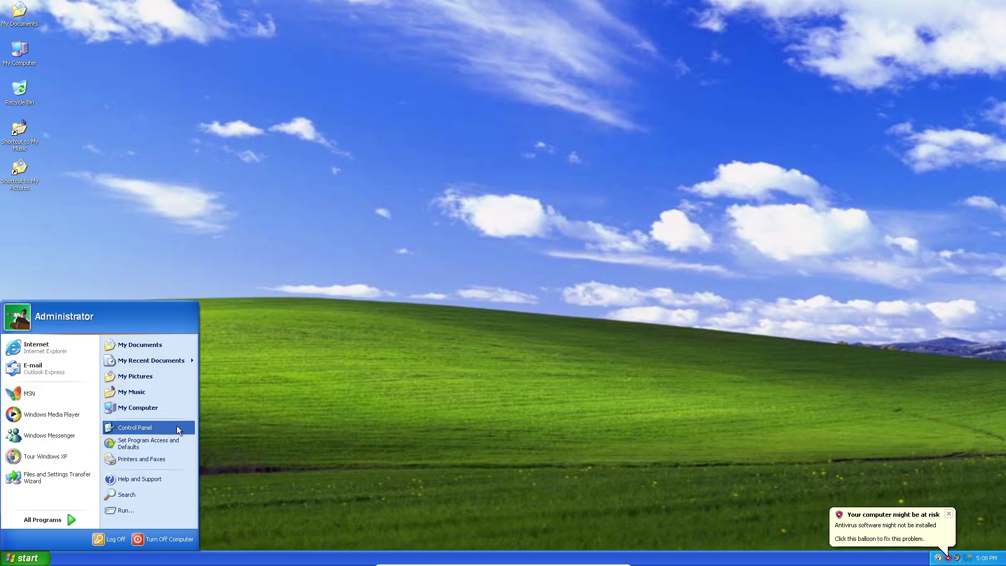
{"action": "left_click", "coordinate": [137, 408]}
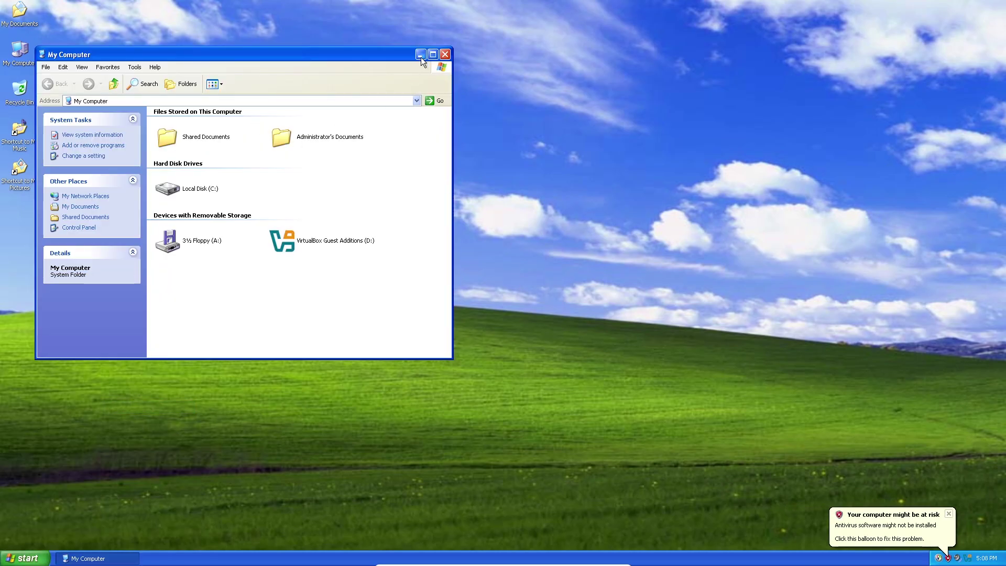
Eject the Guest Additions disc and close My Computer.
{"action": "right_click", "coordinate": [303, 241]}
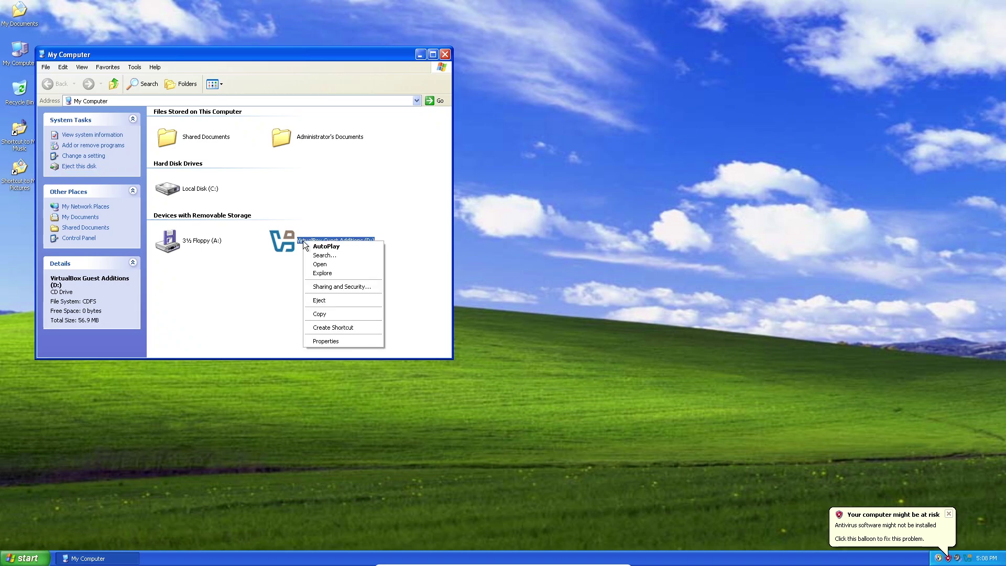
{"action": "left_click", "coordinate": [329, 302]}
{"action": "left_click", "coordinate": [443, 55]}
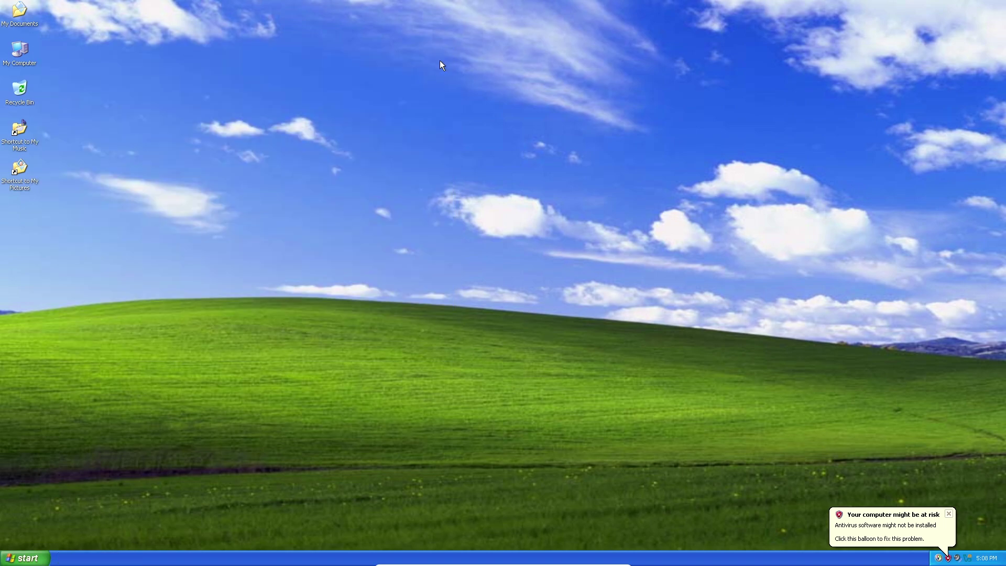
Launch 3D Pinball from Start > All Programs > Games.
{"action": "left_click", "coordinate": [24, 558]}
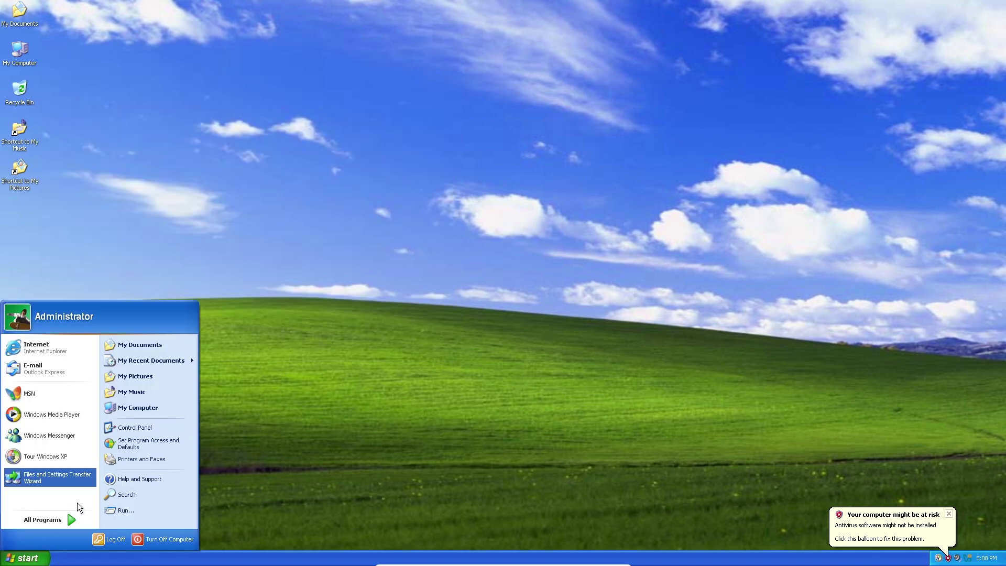
{"action": "mouse_move", "coordinate": [68, 517]}
{"action": "mouse_move", "coordinate": [117, 411]}
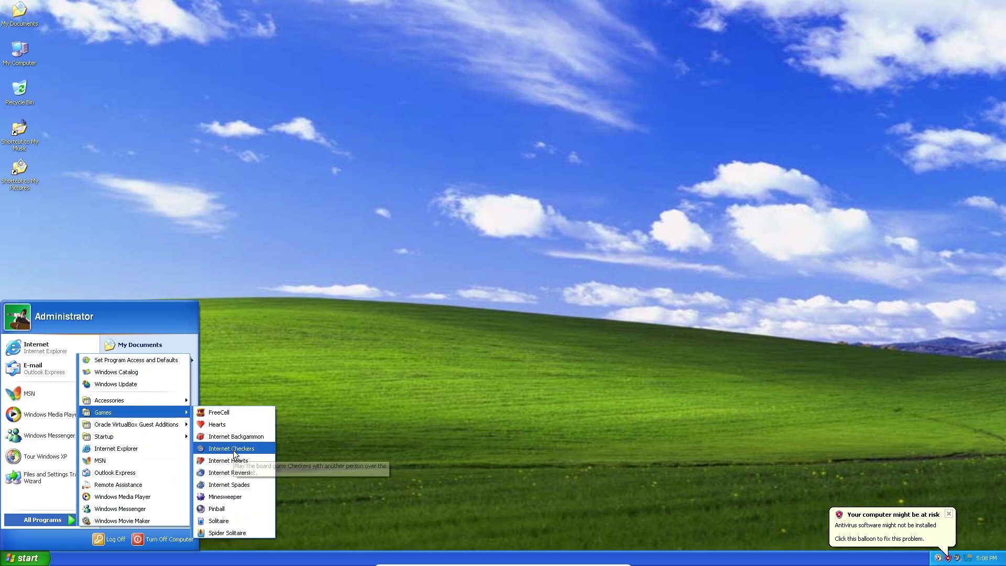
{"action": "left_click", "coordinate": [219, 509]}
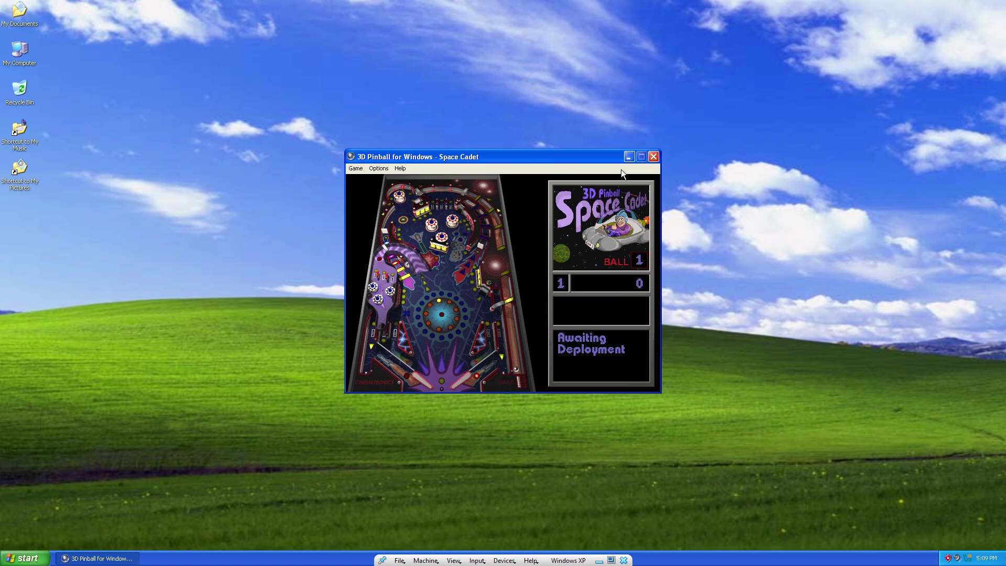
Launch the ball and play with the flippers, reaching ball 3 at 209250 points.
{"action": "key", "text": "space"}
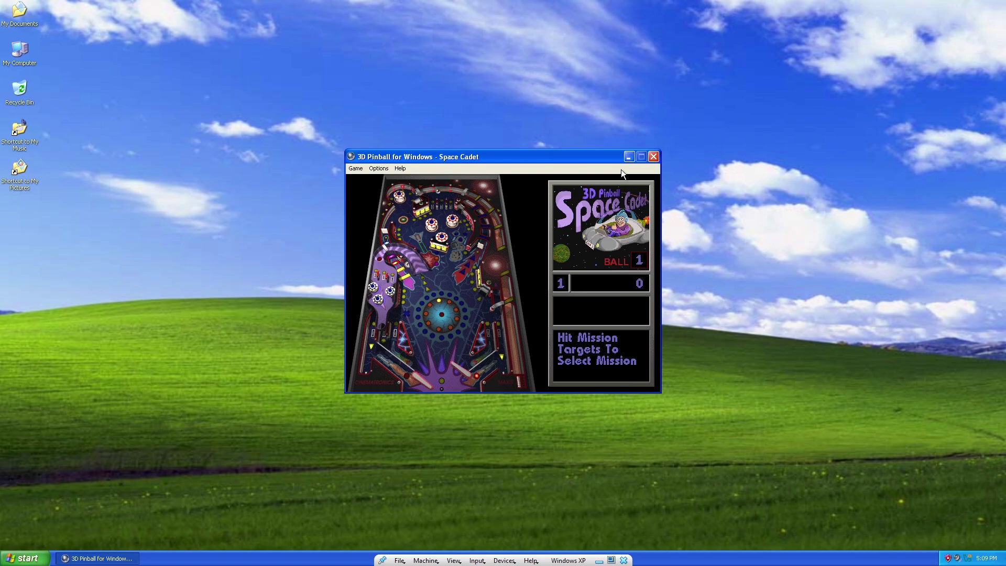
{"action": "key", "text": "slash"}
{"action": "key", "text": "slash"}
{"action": "key", "text": "slash"}
{"action": "key", "text": "slash"}
{"action": "key", "text": "slash"}
{"action": "key", "text": "x"}
{"action": "key", "text": "slash"}
{"action": "key", "text": "slash"}
{"action": "key", "text": "z"}
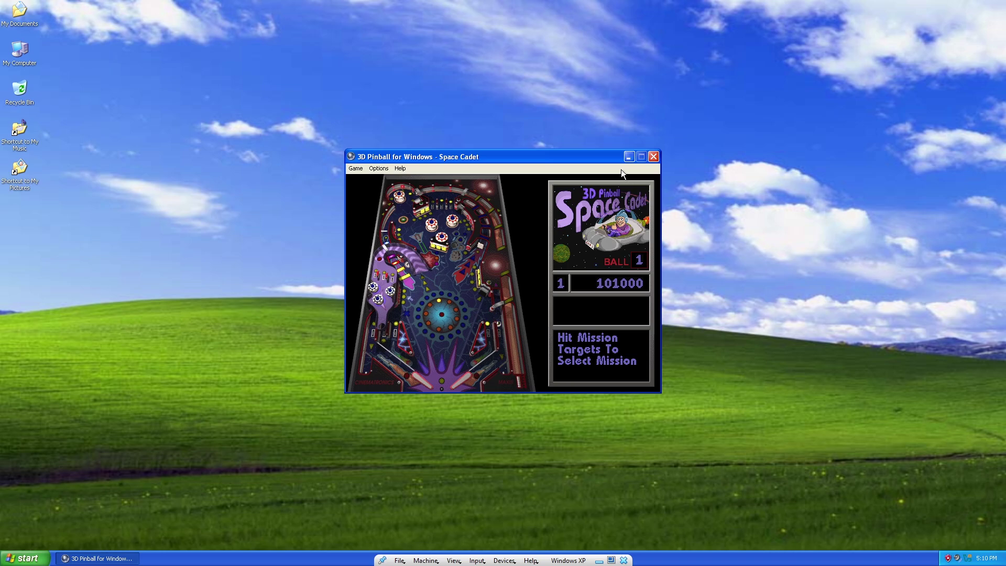
{"action": "key", "text": "slash"}
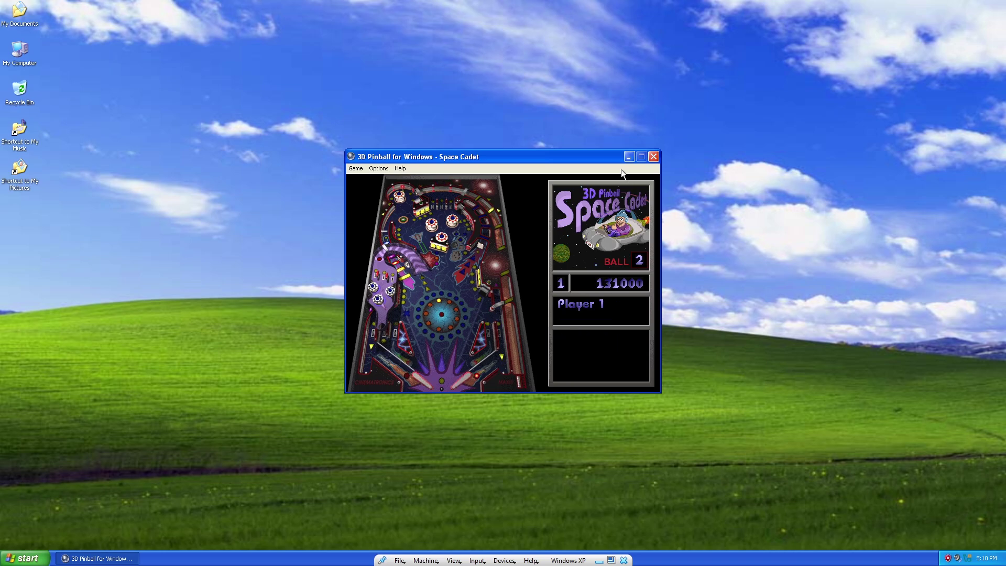
{"action": "key", "text": "space"}
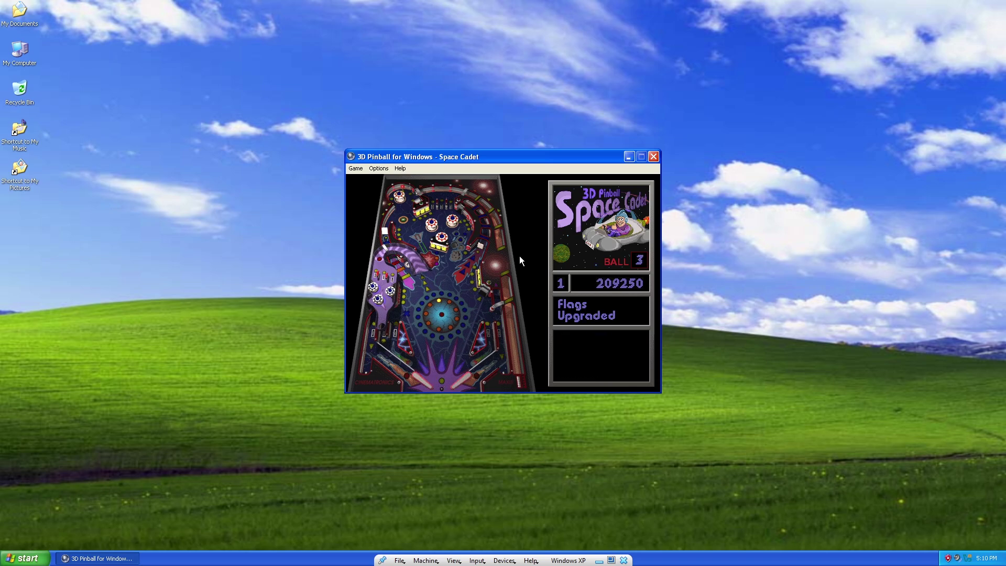
Close Pinball, then open Calculator, enter 5, clear it and close it.
{"action": "left_click", "coordinate": [654, 156]}
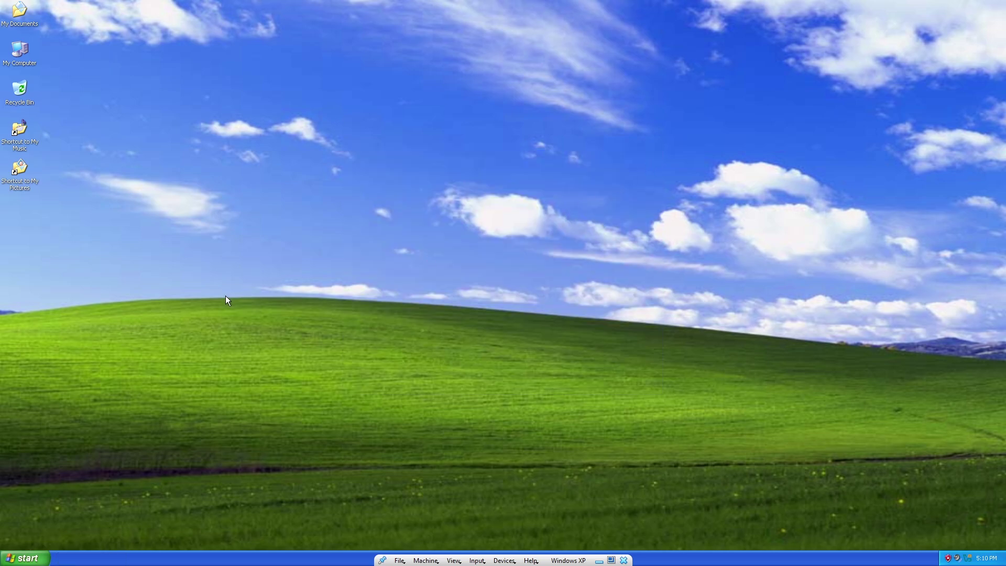
{"action": "left_click", "coordinate": [29, 558]}
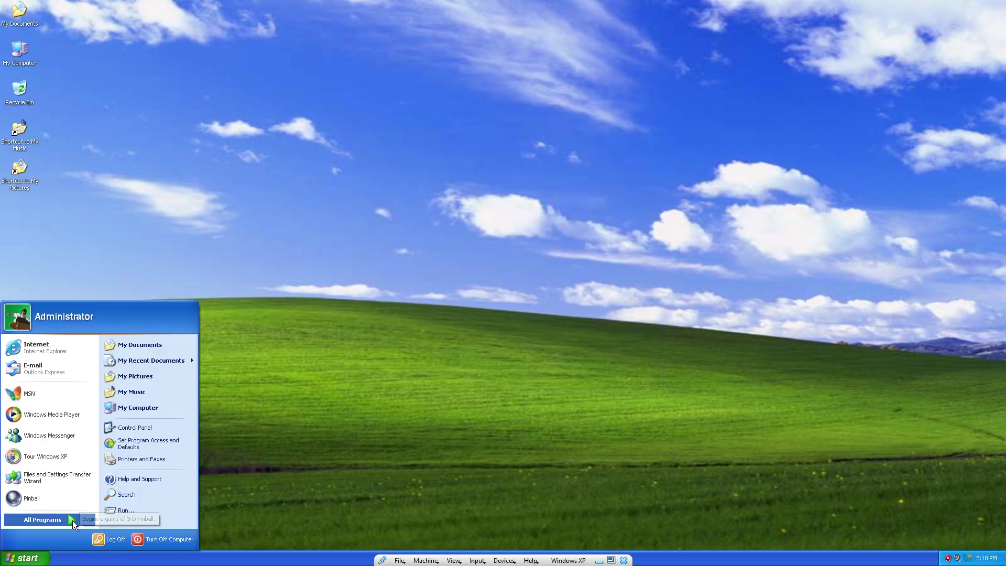
{"action": "left_click", "coordinate": [73, 521]}
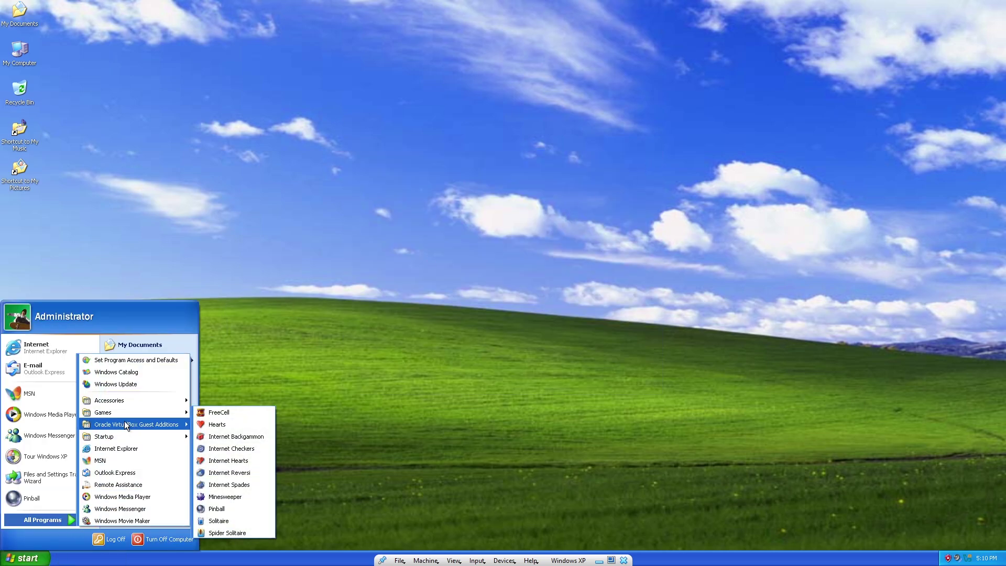
{"action": "mouse_move", "coordinate": [130, 405]}
{"action": "left_click", "coordinate": [227, 292]}
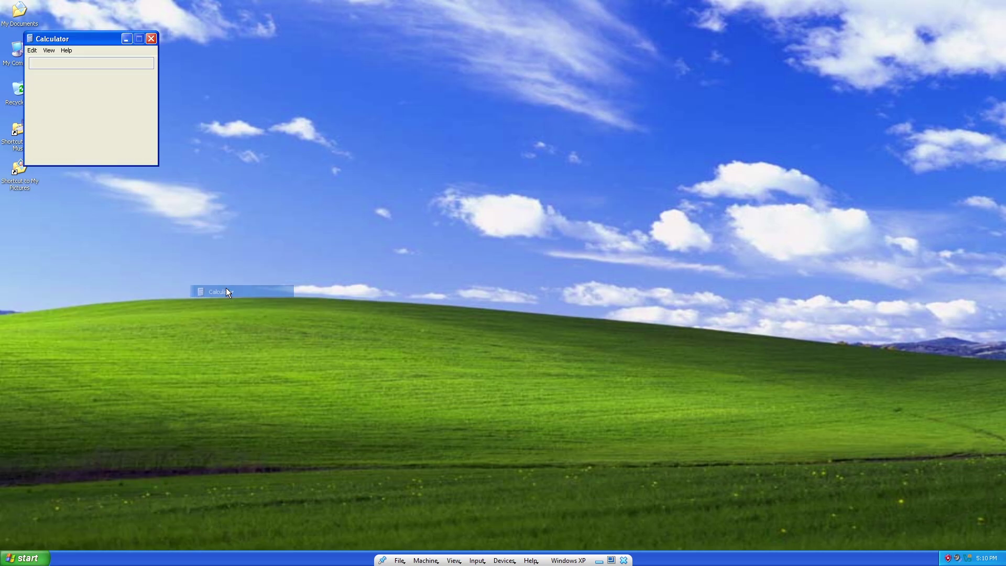
{"action": "left_click_drag", "start_coordinate": [88, 41], "coordinate": [438, 219]}
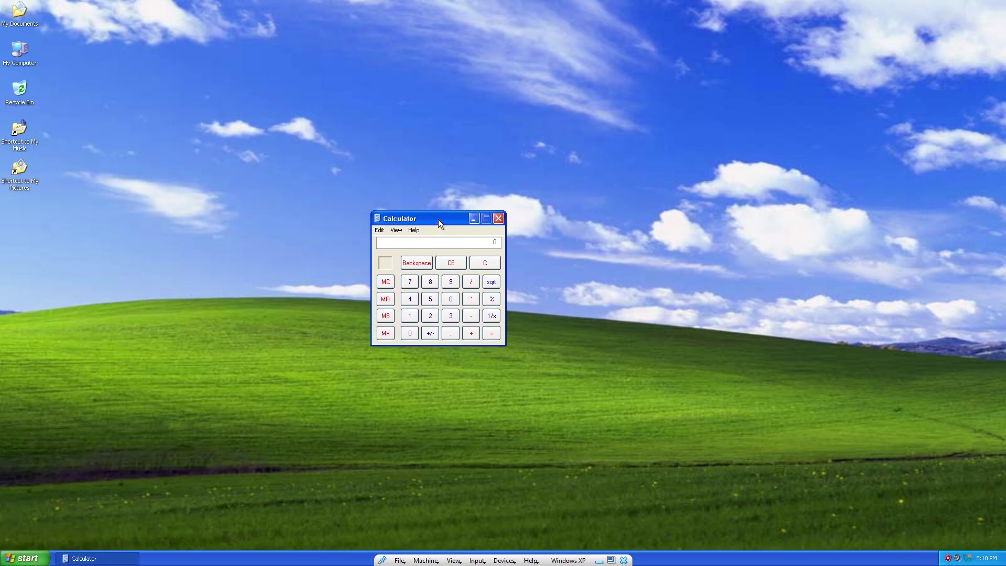
{"action": "left_click", "coordinate": [430, 301]}
{"action": "left_click", "coordinate": [451, 264]}
{"action": "left_click", "coordinate": [502, 219]}
Run Magnifier from Accessibility, exit it, and show All Programs.
{"action": "left_click", "coordinate": [21, 558]}
{"action": "mouse_move", "coordinate": [51, 520]}
{"action": "mouse_move", "coordinate": [127, 402]}
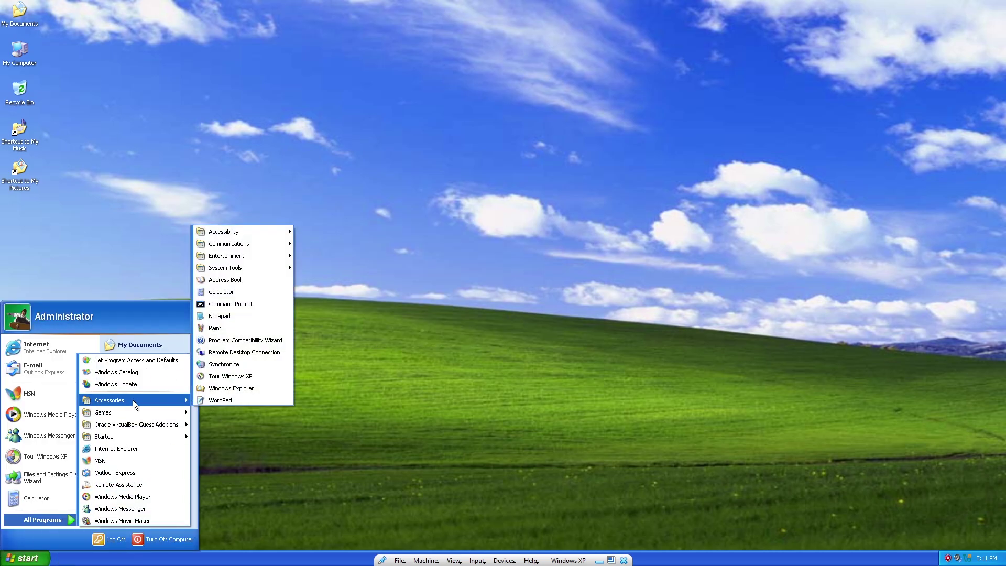
{"action": "mouse_move", "coordinate": [234, 235]}
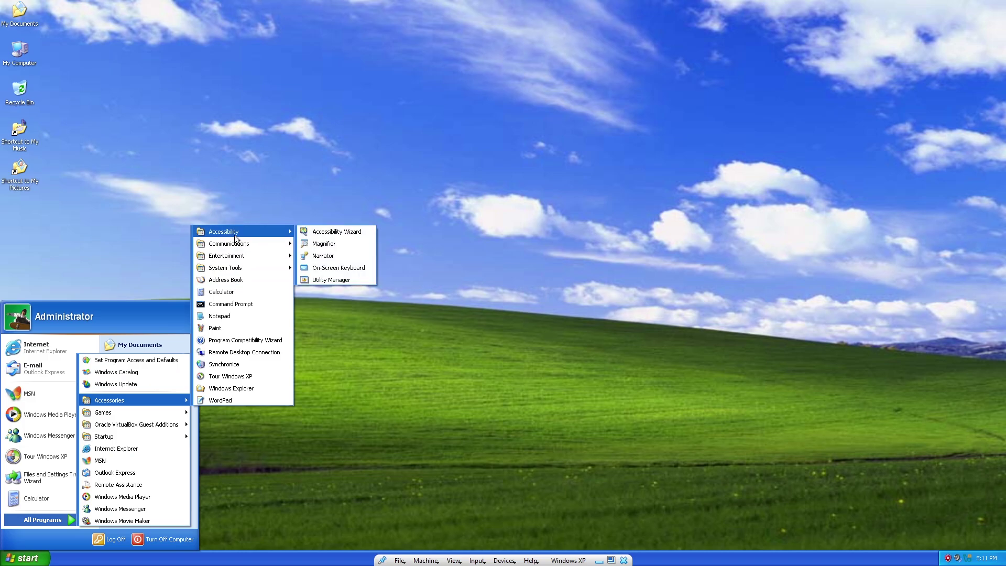
{"action": "left_click", "coordinate": [310, 244]}
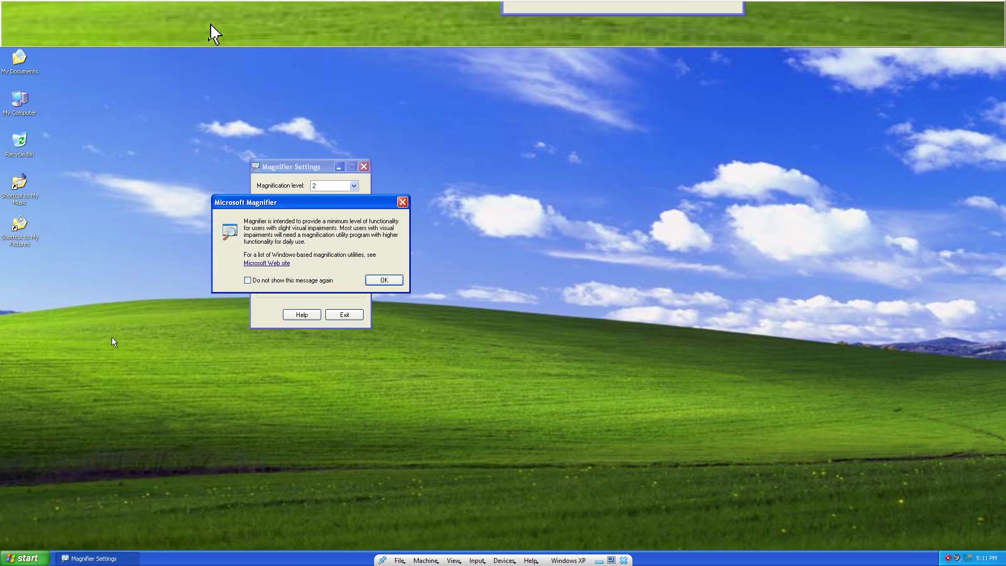
{"action": "left_click", "coordinate": [402, 202]}
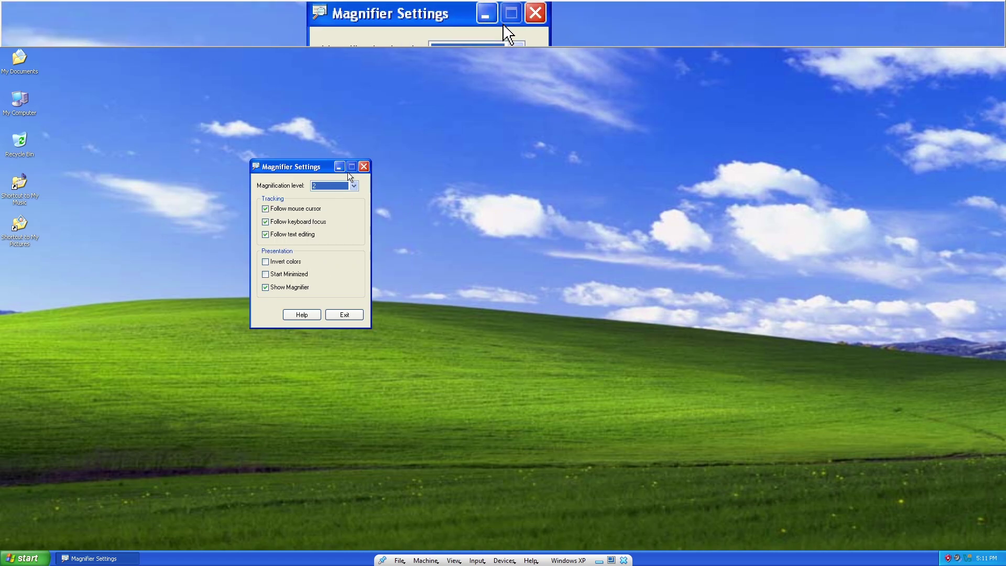
{"action": "left_click", "coordinate": [364, 167]}
{"action": "left_click", "coordinate": [24, 558]}
{"action": "left_click", "coordinate": [37, 519]}
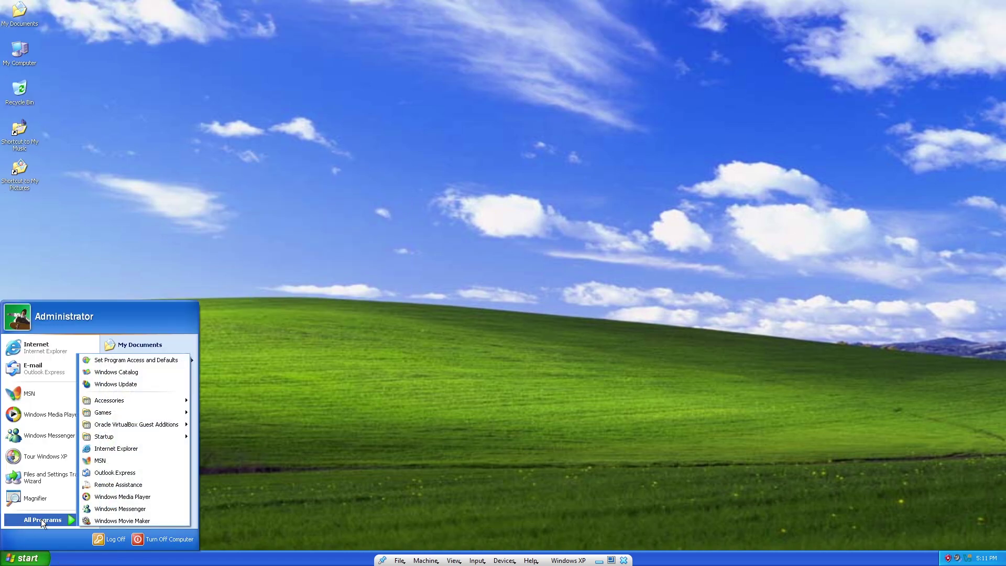
Launch Windows Media Player, complete its first-run setup and dismiss the security alert.
{"action": "mouse_move", "coordinate": [153, 400]}
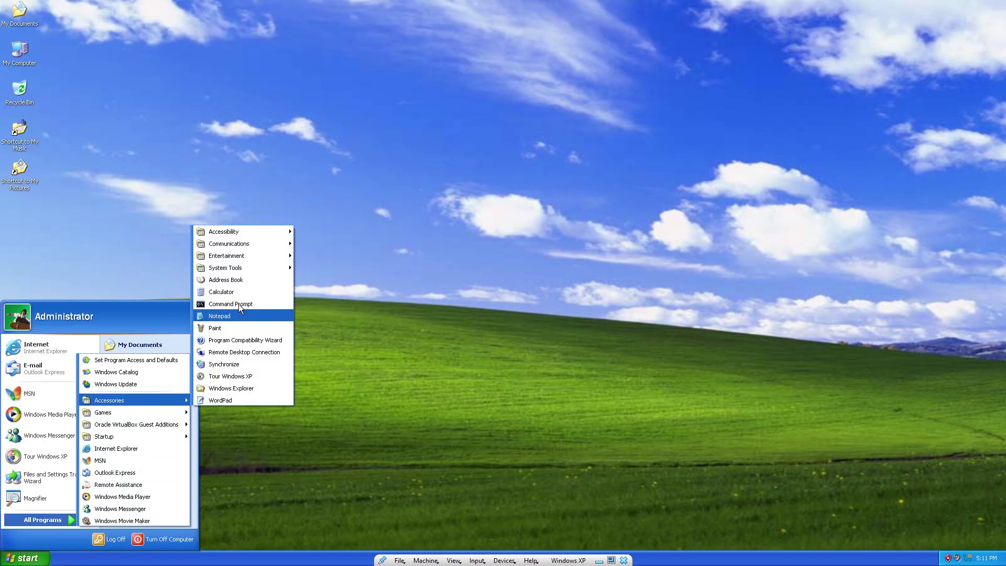
{"action": "mouse_move", "coordinate": [241, 256]}
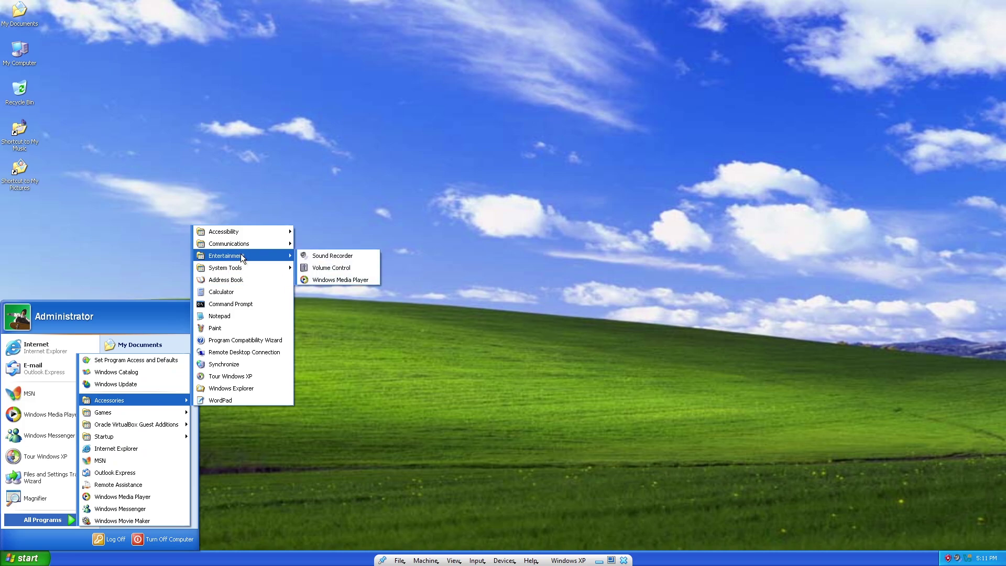
{"action": "left_click", "coordinate": [307, 279]}
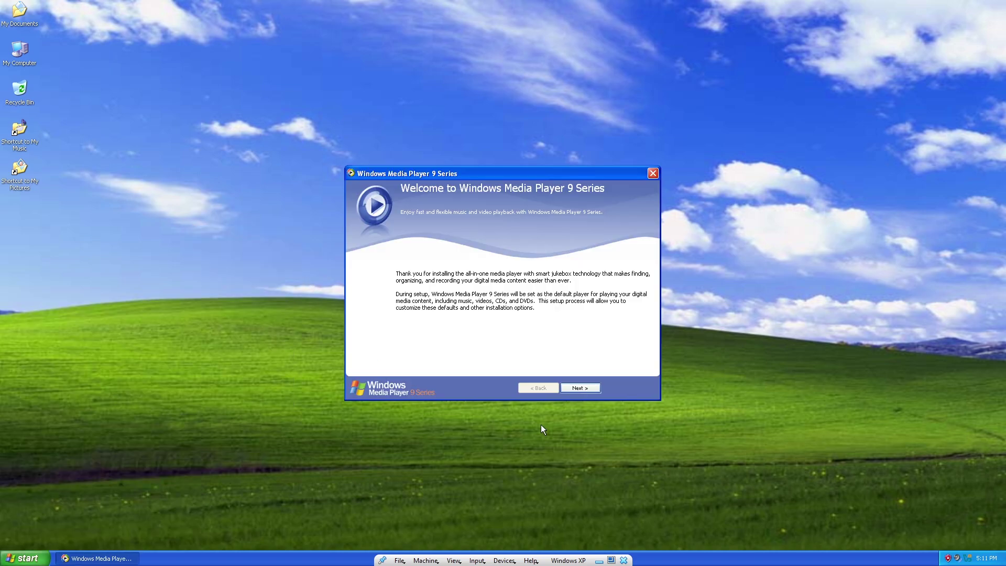
{"action": "left_click", "coordinate": [573, 391]}
{"action": "left_click", "coordinate": [573, 391]}
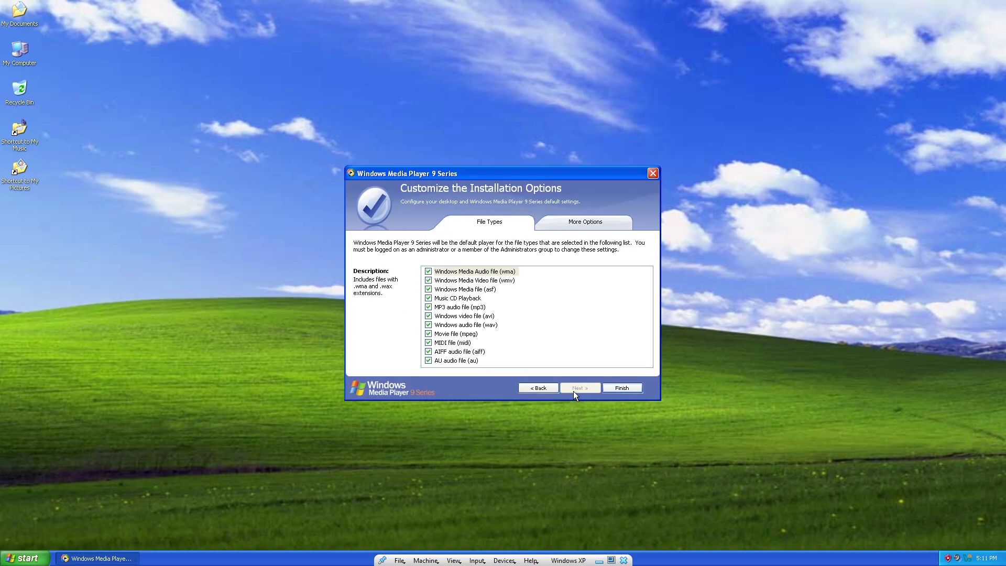
{"action": "left_click", "coordinate": [635, 390]}
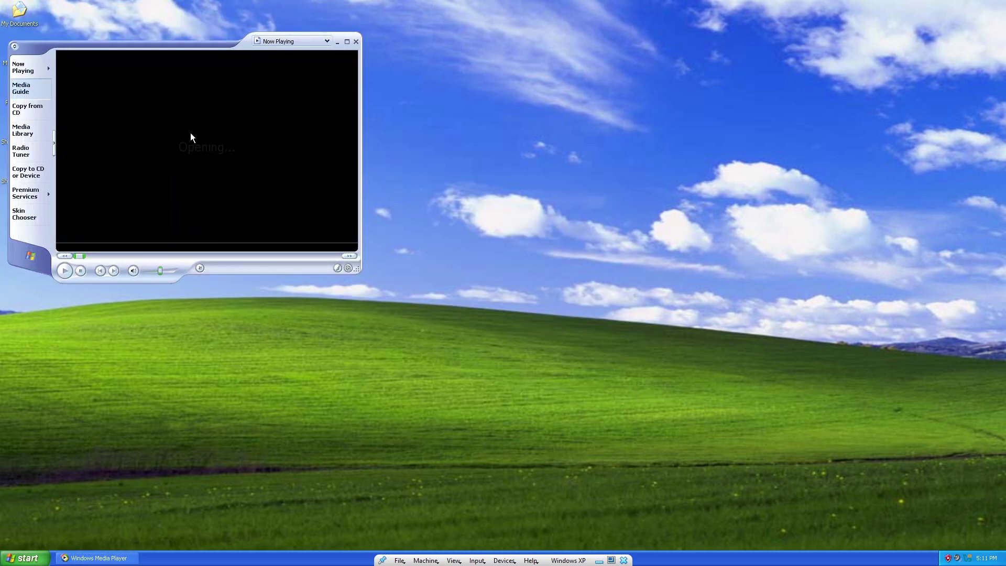
{"action": "left_click", "coordinate": [517, 310]}
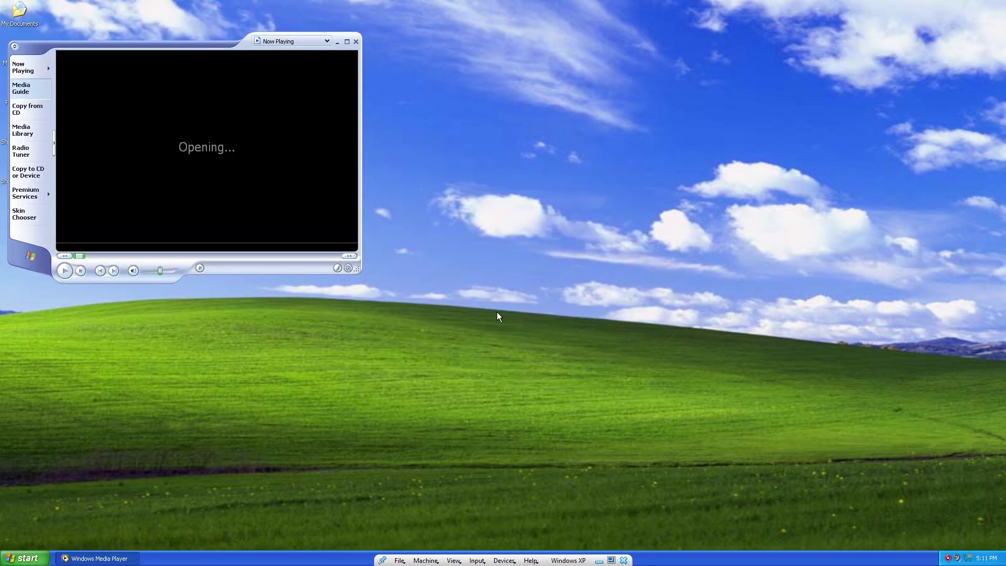
Open the Media Library and cancel the search for media files.
{"action": "left_click_drag", "start_coordinate": [184, 10], "coordinate": [428, 129]}
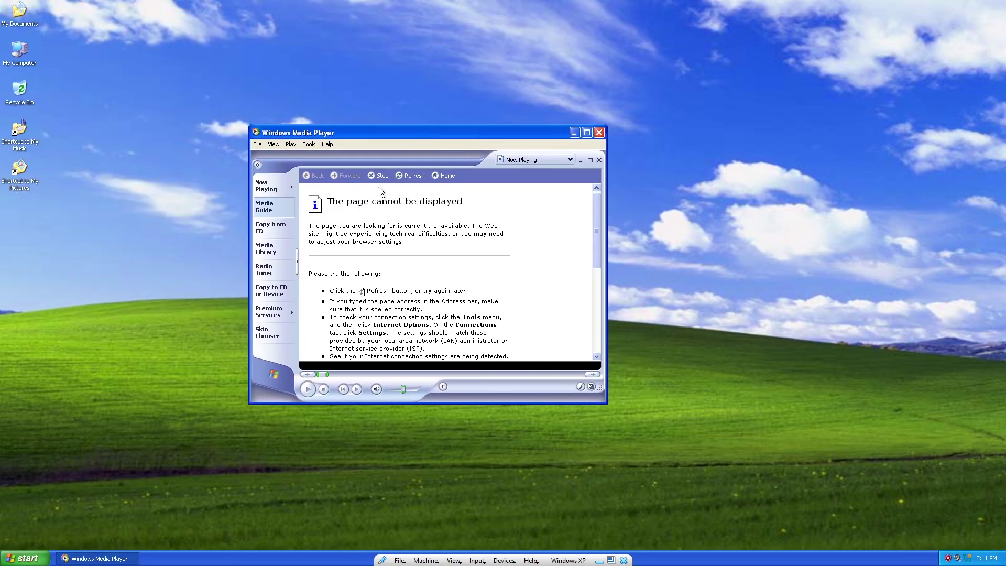
{"action": "left_click", "coordinate": [269, 190]}
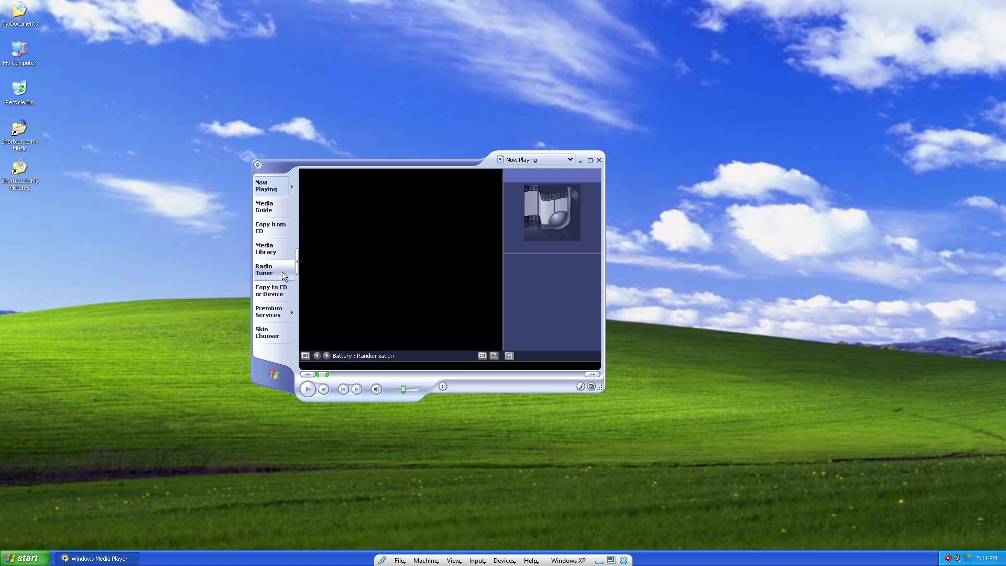
{"action": "left_click", "coordinate": [272, 255]}
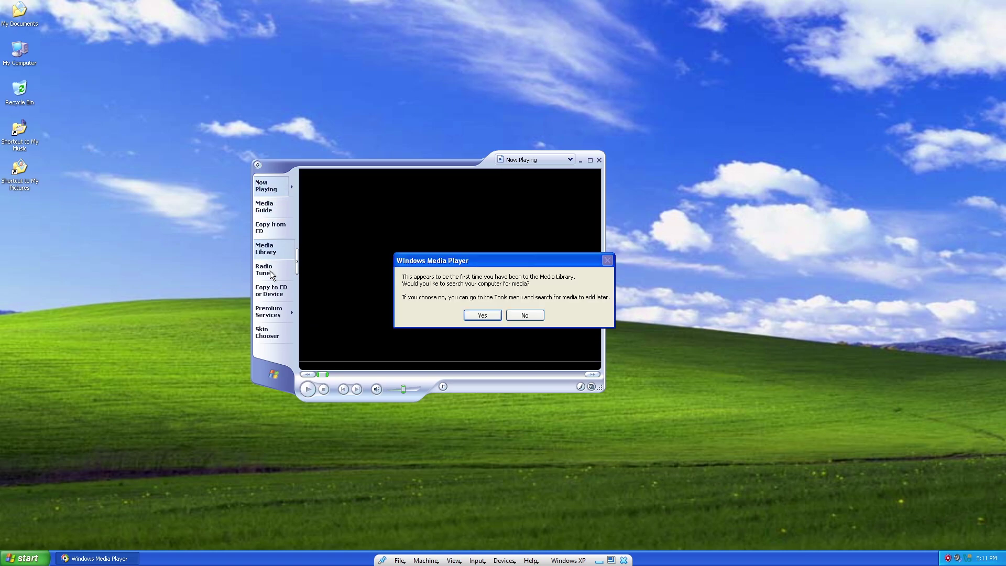
{"action": "left_click", "coordinate": [474, 317]}
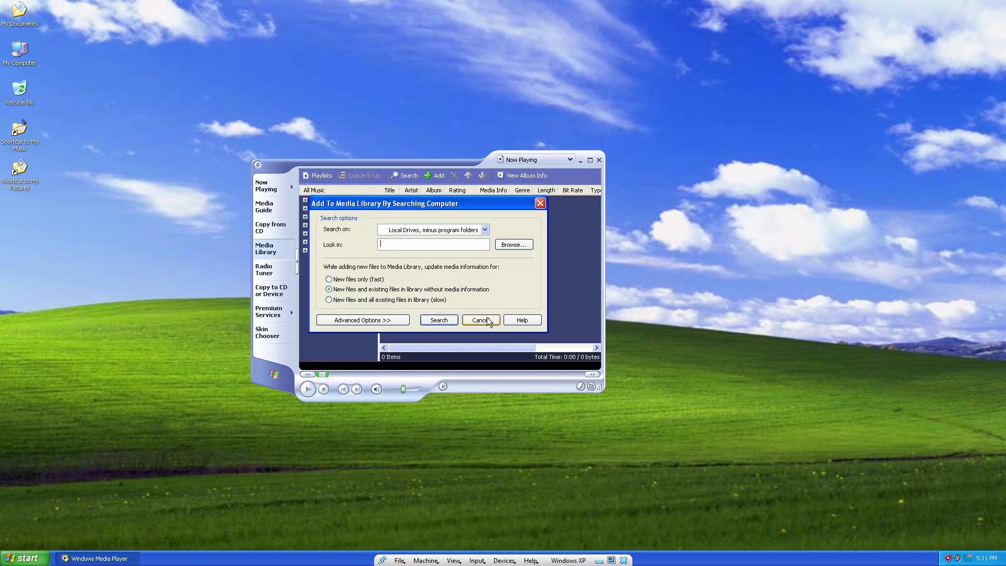
{"action": "left_click", "coordinate": [480, 323]}
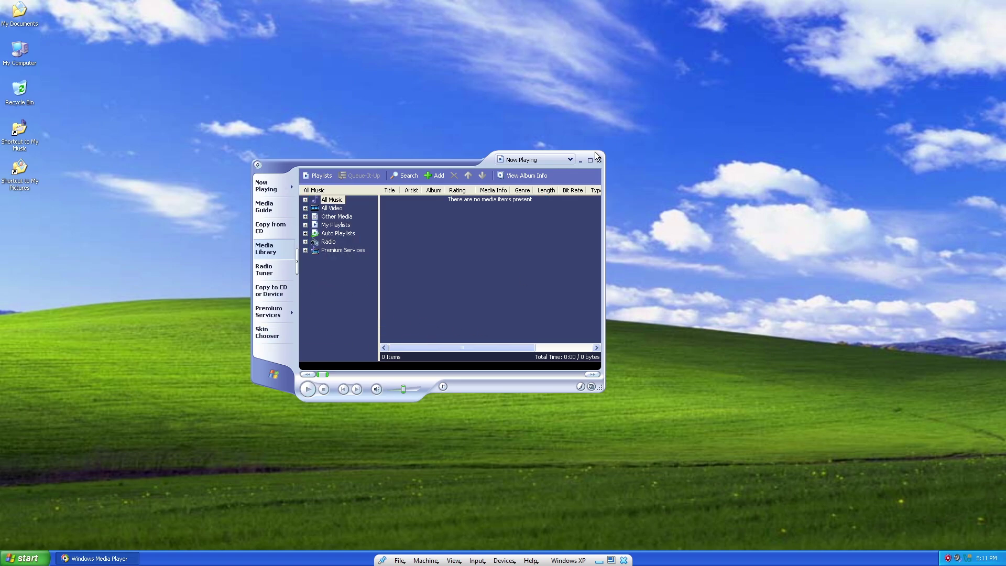
Switch the player to skin mode, move it aside and close it.
{"action": "left_click", "coordinate": [591, 387]}
{"action": "left_click_drag", "start_coordinate": [325, 134], "coordinate": [494, 150]}
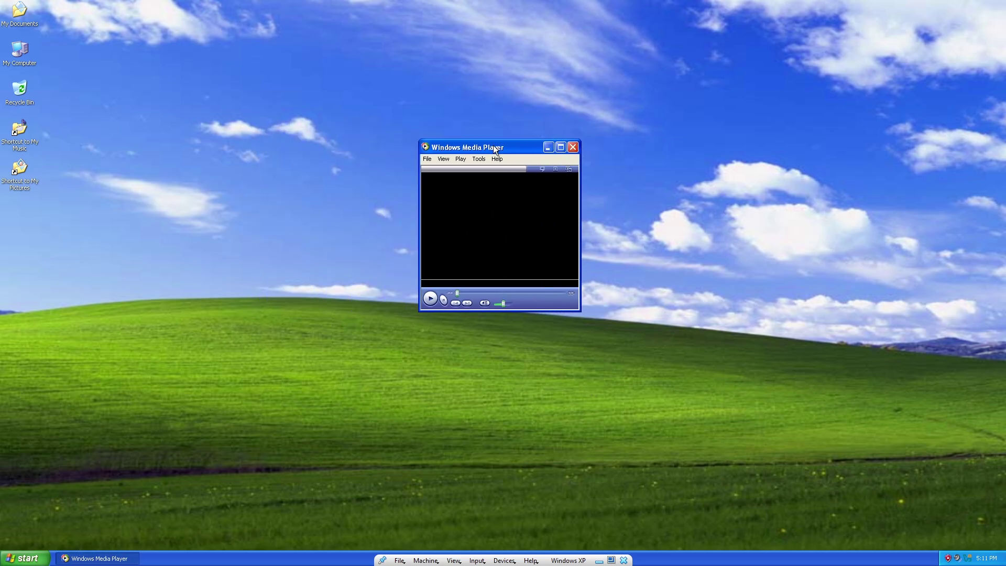
{"action": "left_click", "coordinate": [571, 148]}
{"action": "left_click", "coordinate": [24, 558]}
Launch Disk Defragmenter, analyse drive C:, start defragmenting it, then close the window.
{"action": "mouse_move", "coordinate": [70, 521]}
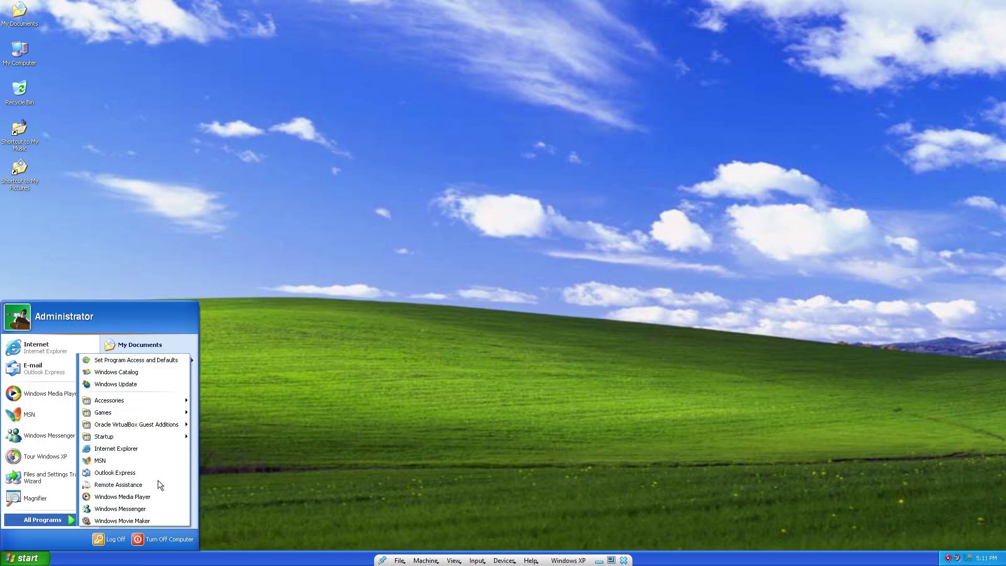
{"action": "mouse_move", "coordinate": [155, 400]}
{"action": "mouse_move", "coordinate": [223, 268]}
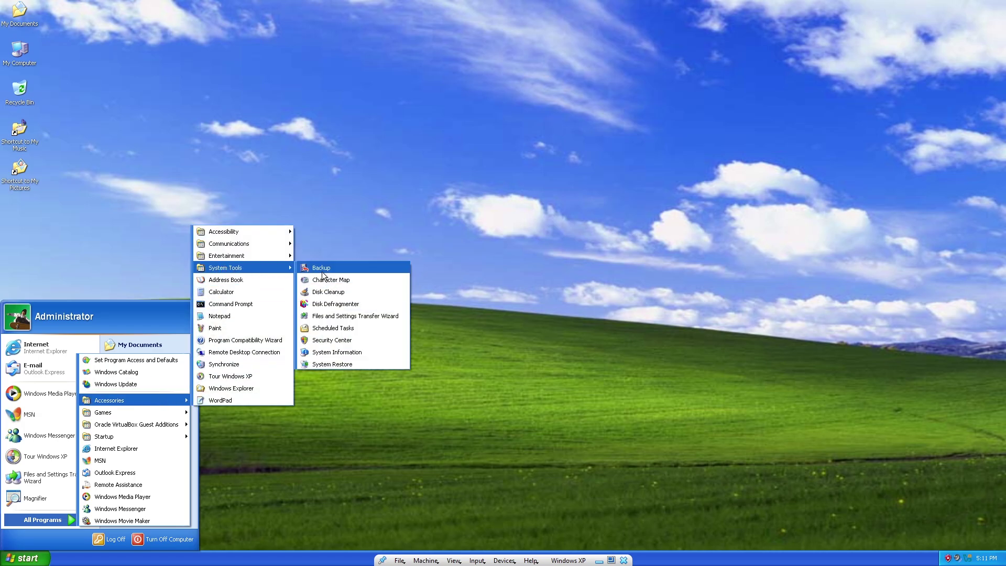
{"action": "left_click", "coordinate": [332, 305]}
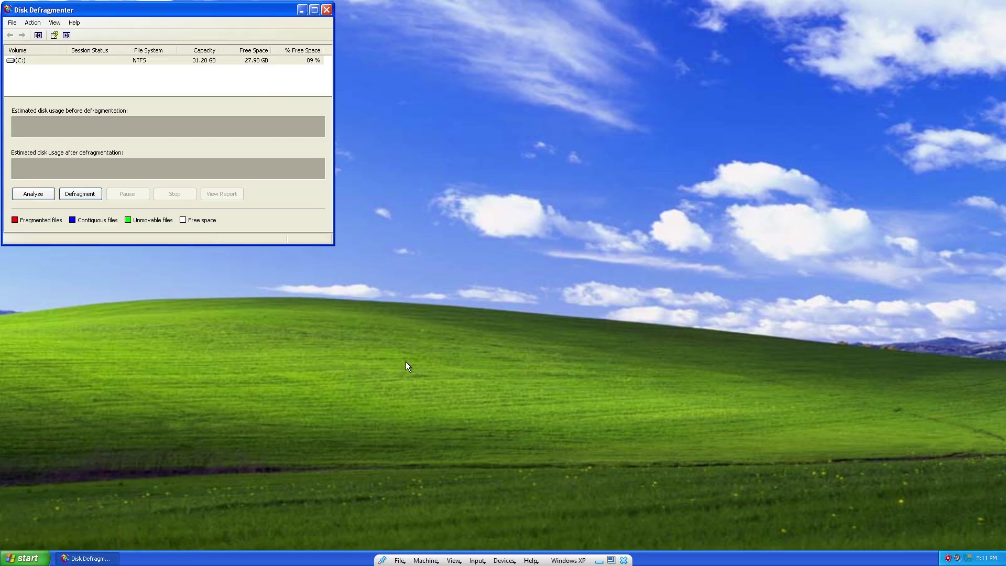
{"action": "left_click_drag", "start_coordinate": [148, 19], "coordinate": [478, 91]}
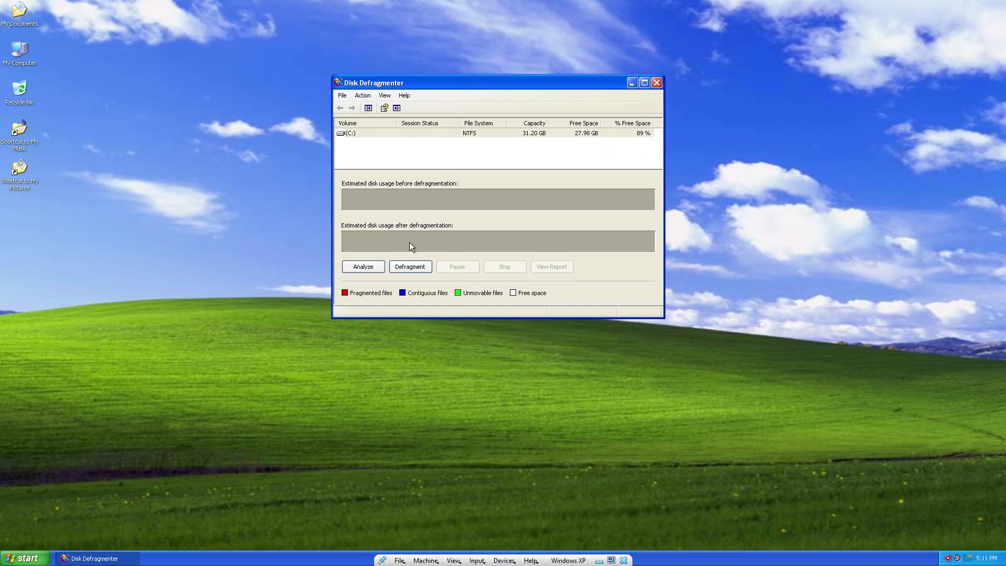
{"action": "left_click", "coordinate": [373, 267]}
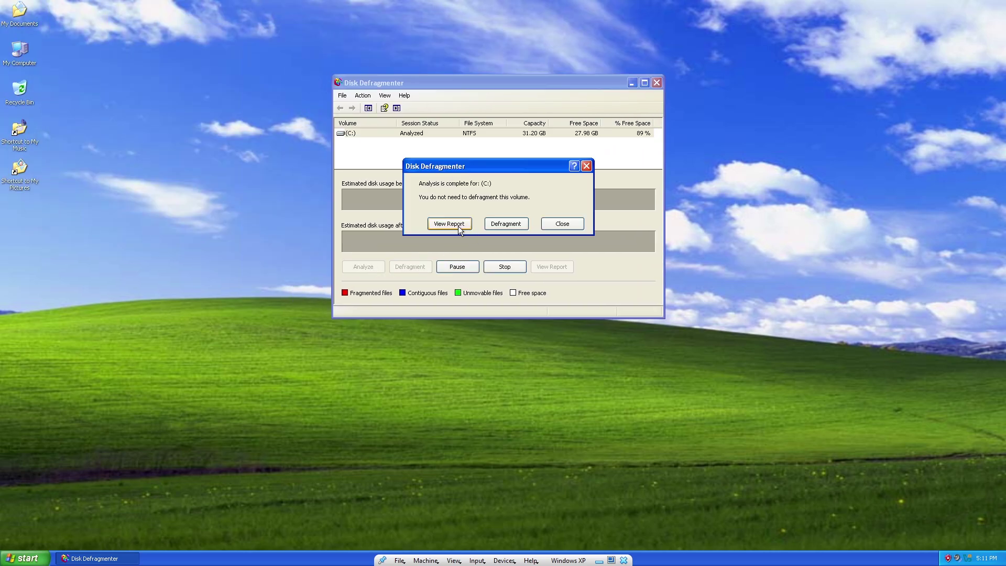
{"action": "left_click", "coordinate": [504, 224]}
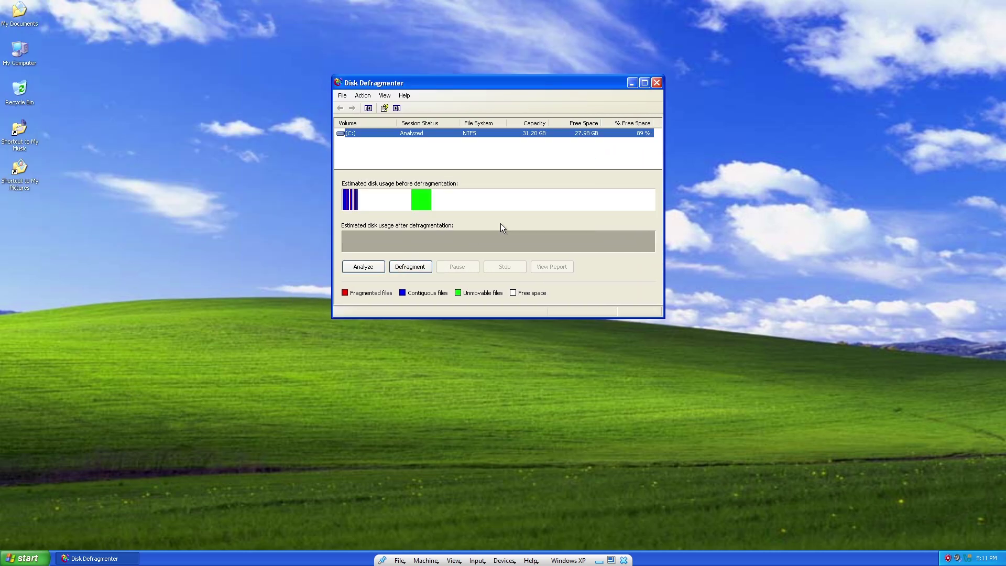
{"action": "left_click", "coordinate": [656, 82]}
Review My Computer's System Properties and cancel without changes.
{"action": "right_click", "coordinate": [21, 48]}
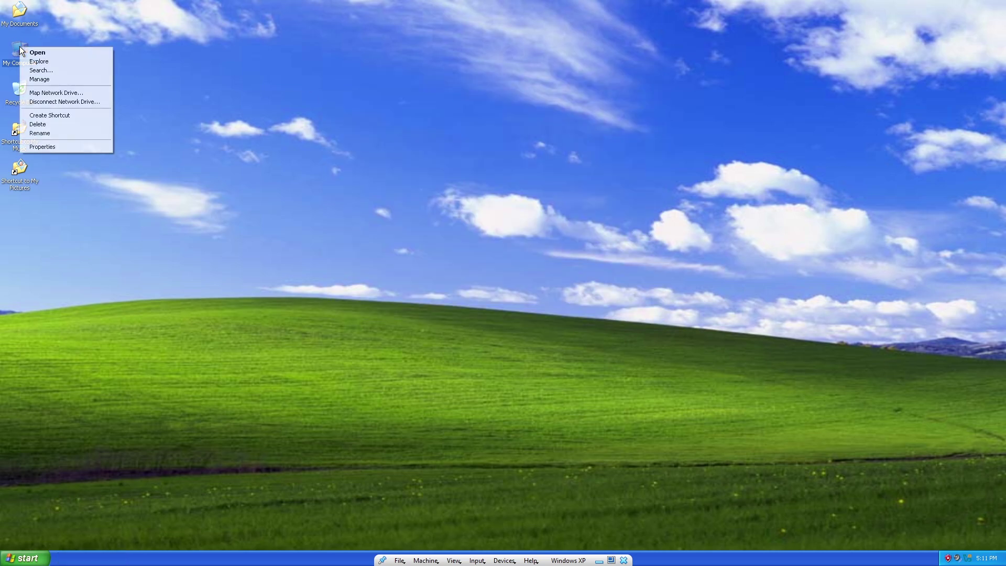
{"action": "left_click", "coordinate": [54, 146]}
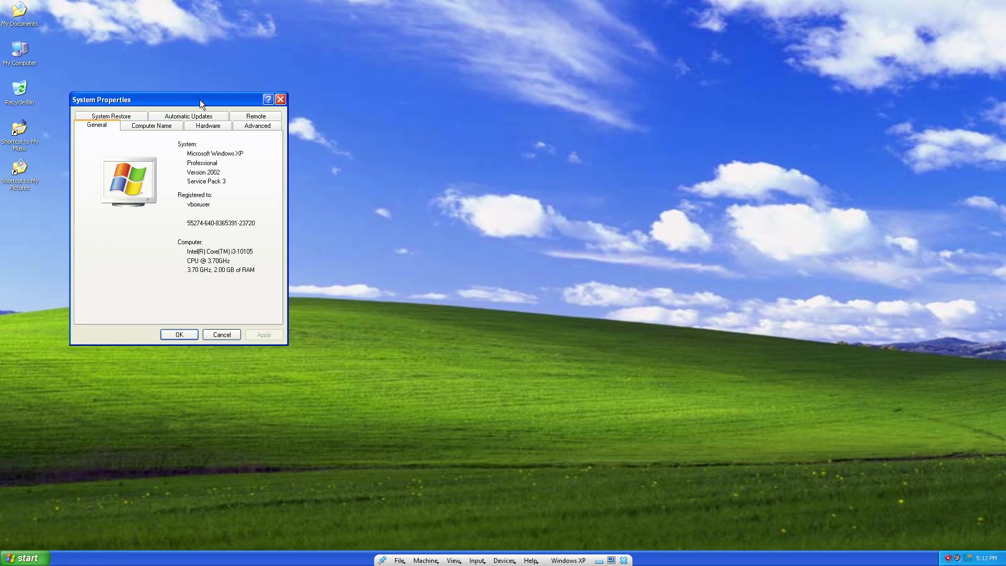
{"action": "left_click_drag", "start_coordinate": [196, 98], "coordinate": [467, 104]}
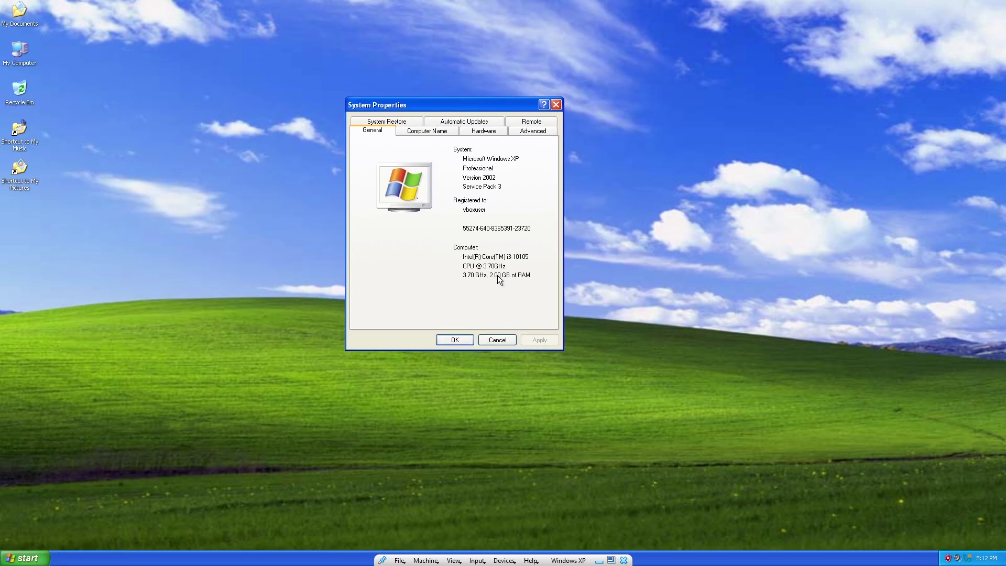
{"action": "left_click", "coordinate": [498, 342]}
In Display Properties, preview the Azul and Bliss backgrounds and look through the Screen Saver, Appearance and Settings tabs.
{"action": "right_click", "coordinate": [253, 200]}
{"action": "left_click", "coordinate": [271, 261]}
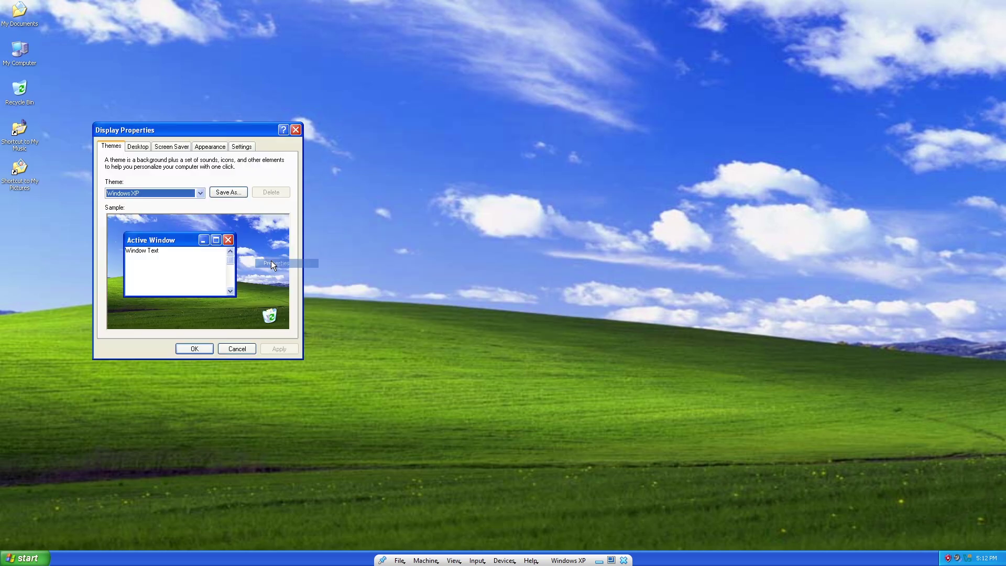
{"action": "left_click_drag", "start_coordinate": [240, 130], "coordinate": [434, 131]}
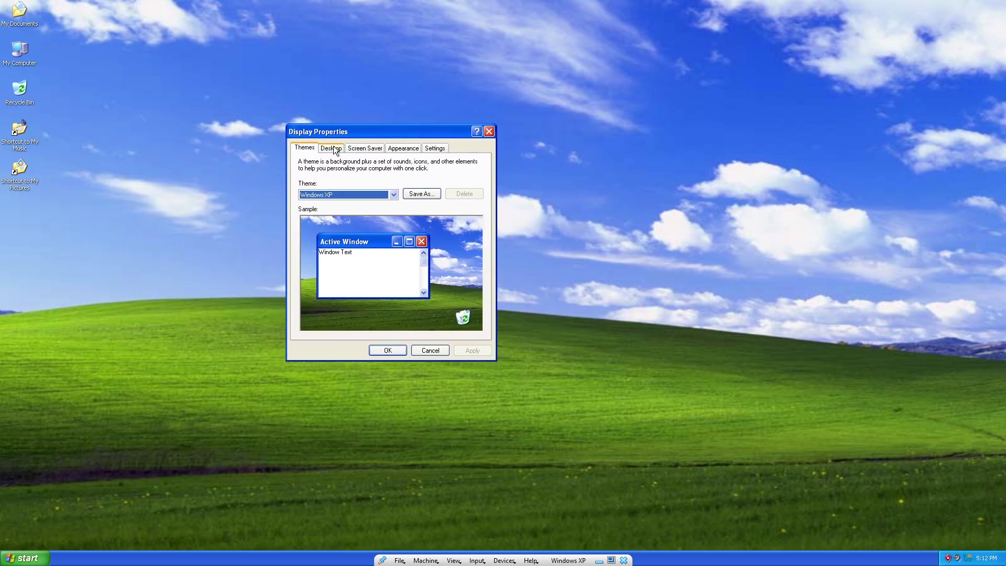
{"action": "left_click", "coordinate": [334, 146]}
{"action": "left_click", "coordinate": [316, 294]}
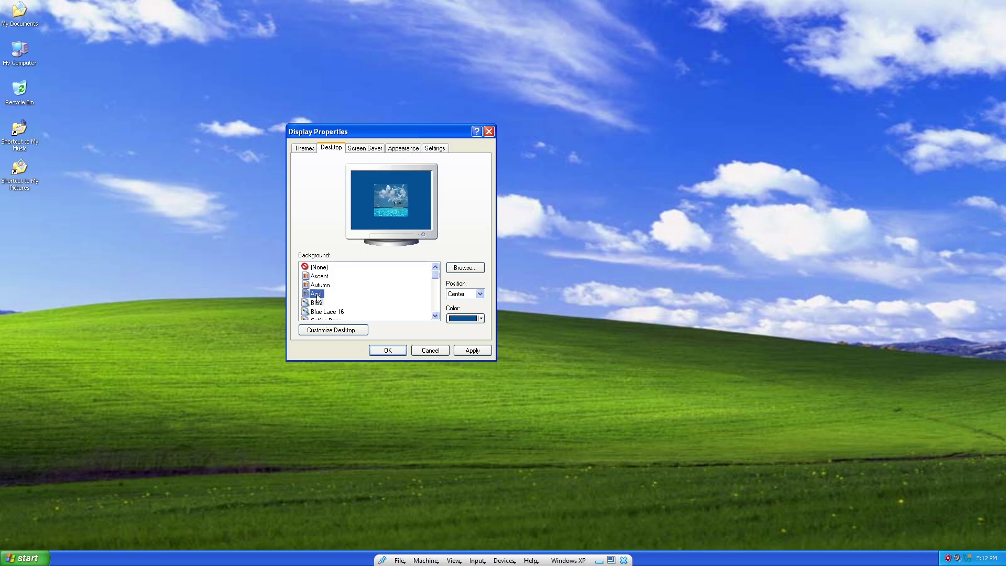
{"action": "left_click", "coordinate": [315, 303]}
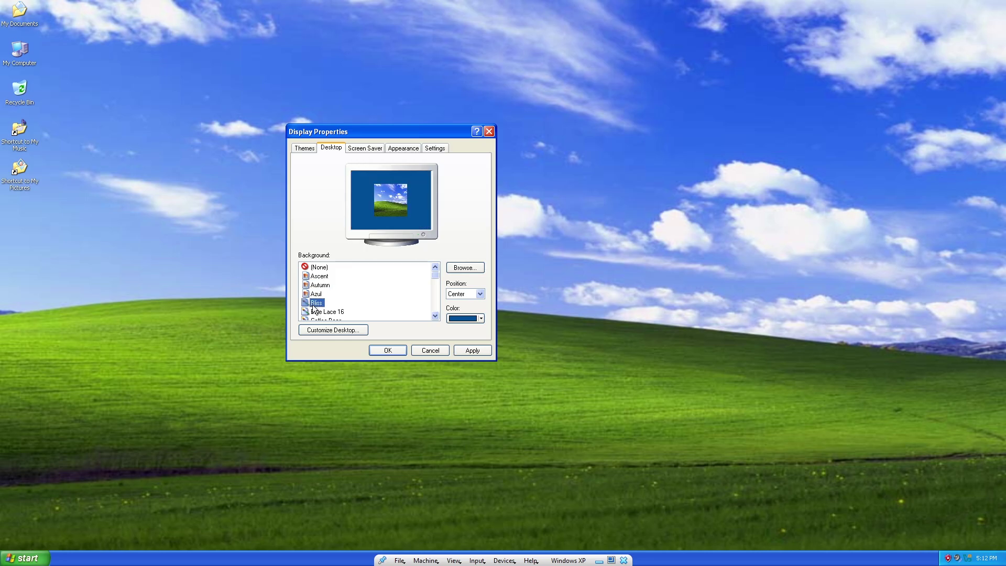
{"action": "left_click", "coordinate": [366, 148]}
{"action": "left_click", "coordinate": [397, 150]}
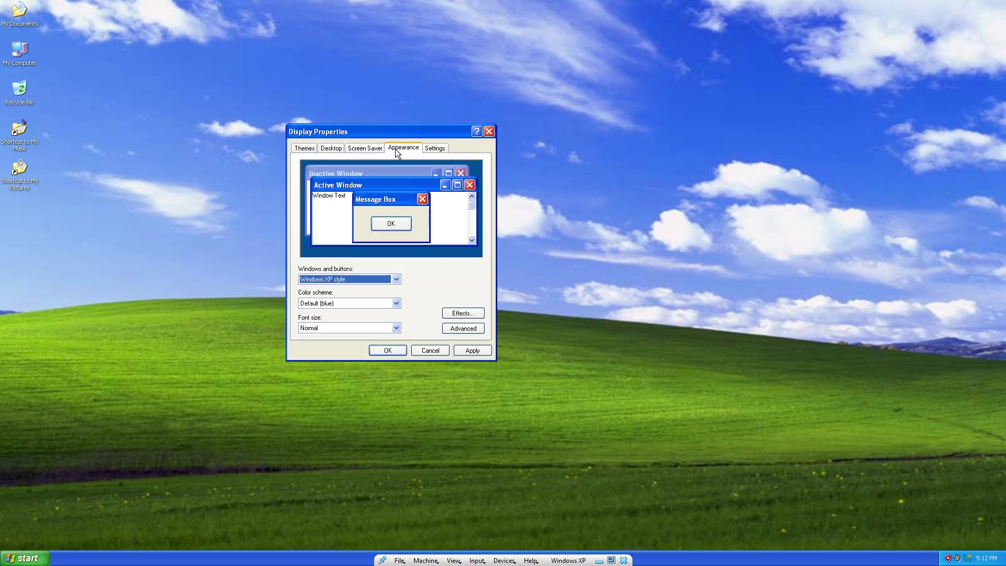
{"action": "left_click", "coordinate": [431, 149]}
{"action": "left_click", "coordinate": [312, 149]}
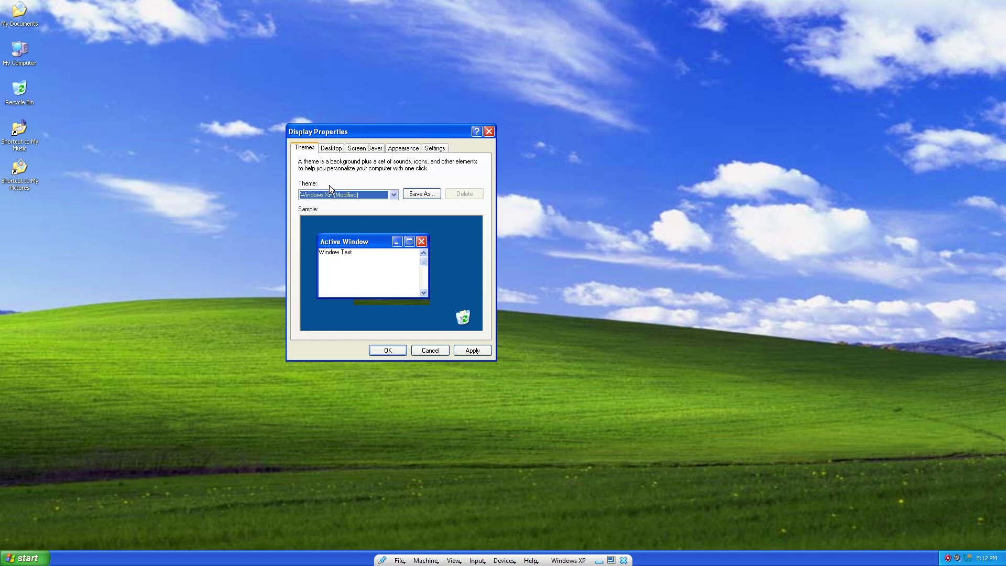
Try the Windows Classic theme, switch back to Windows XP, and cancel Display Properties.
{"action": "left_click", "coordinate": [394, 195]}
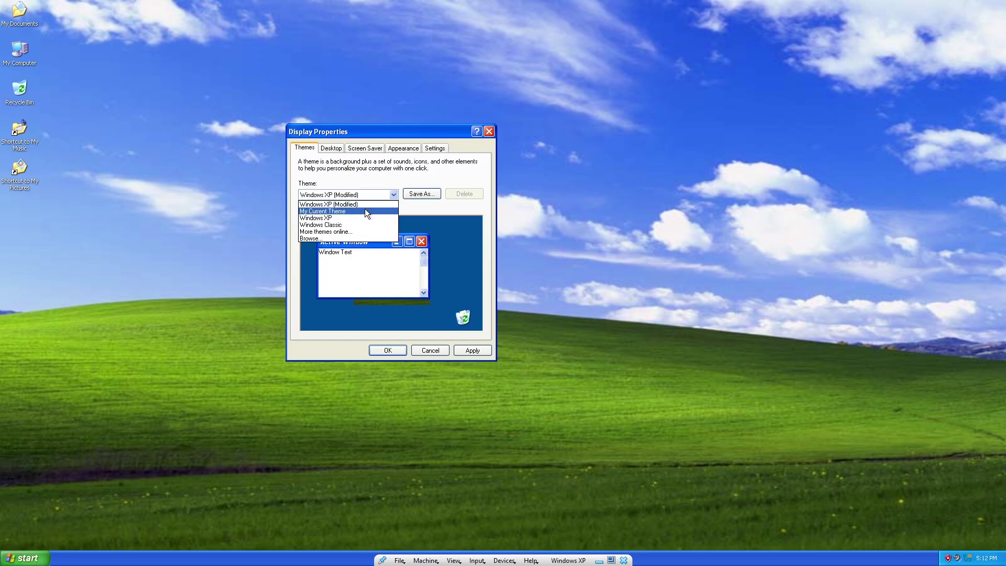
{"action": "left_click", "coordinate": [364, 211]}
{"action": "left_click", "coordinate": [388, 194]}
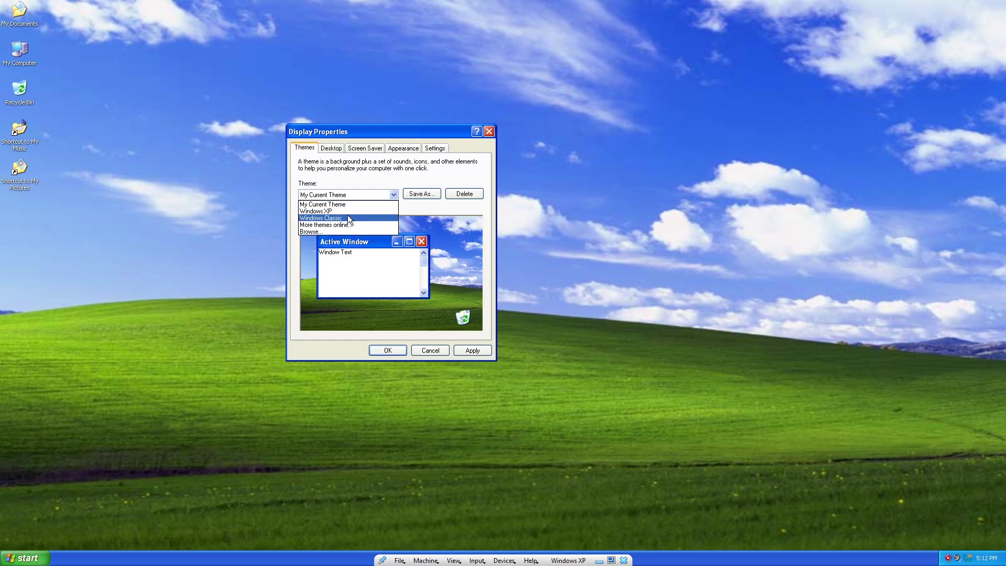
{"action": "left_click", "coordinate": [348, 214]}
{"action": "left_click", "coordinate": [394, 194]}
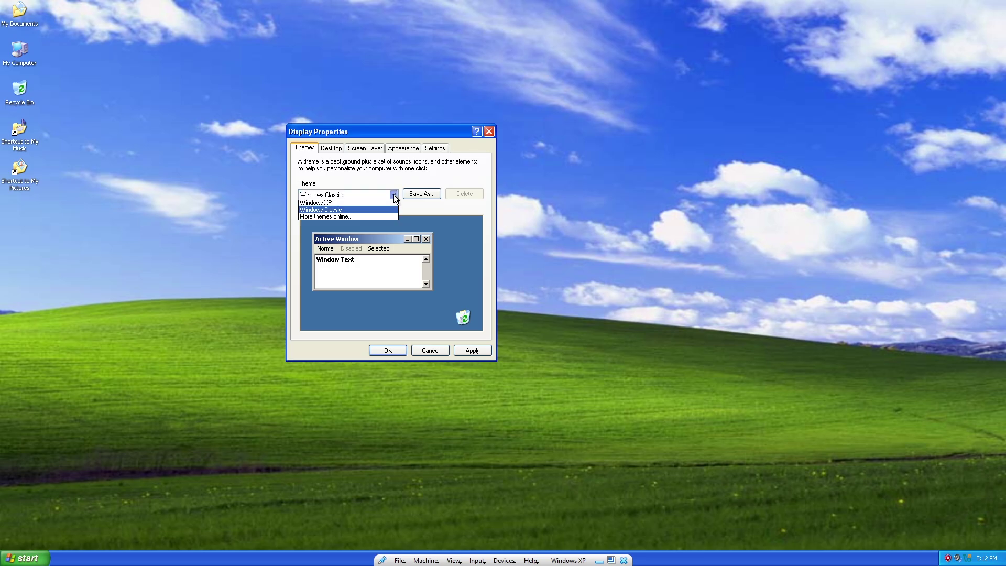
{"action": "left_click", "coordinate": [342, 219]}
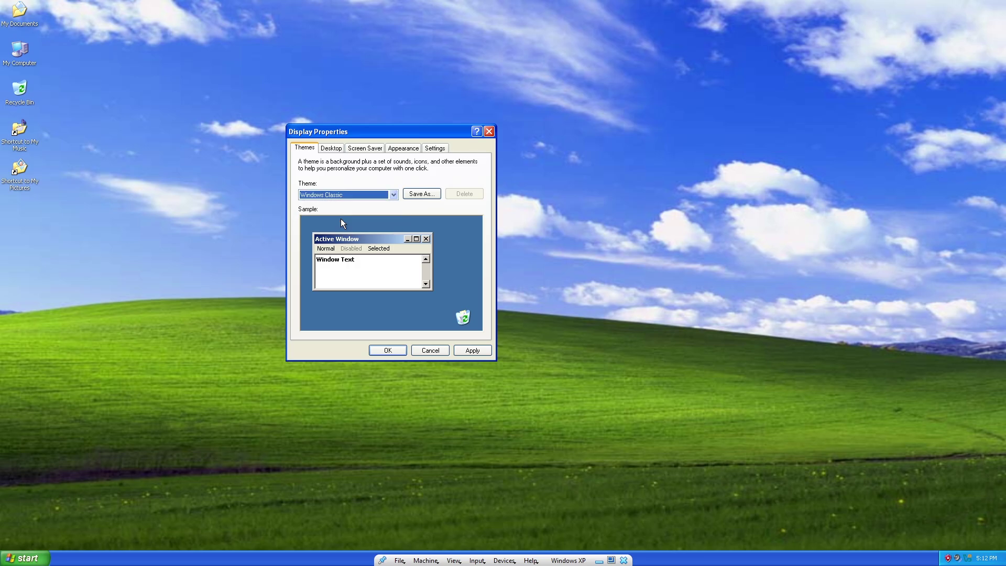
{"action": "left_click", "coordinate": [392, 195]}
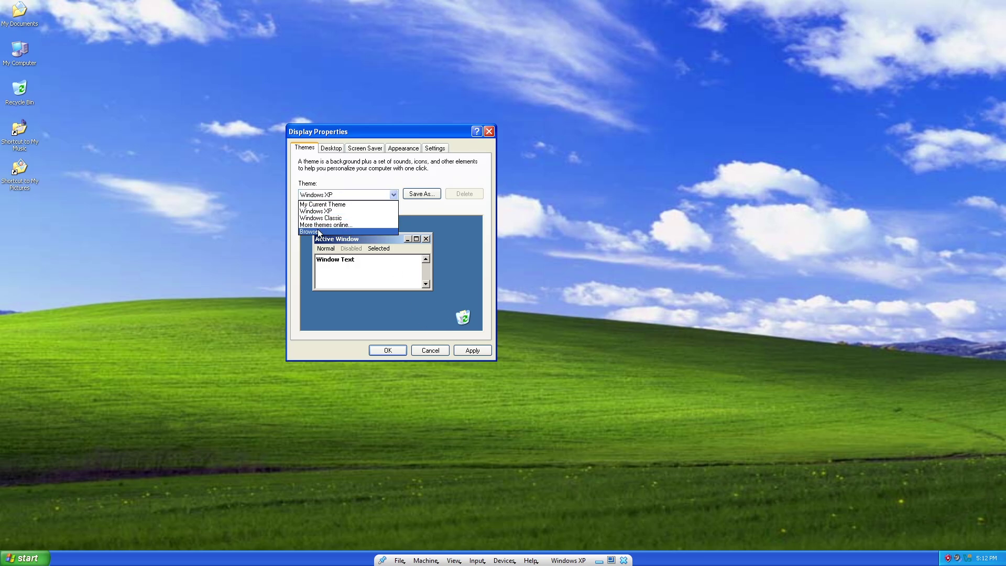
{"action": "left_click", "coordinate": [332, 211]}
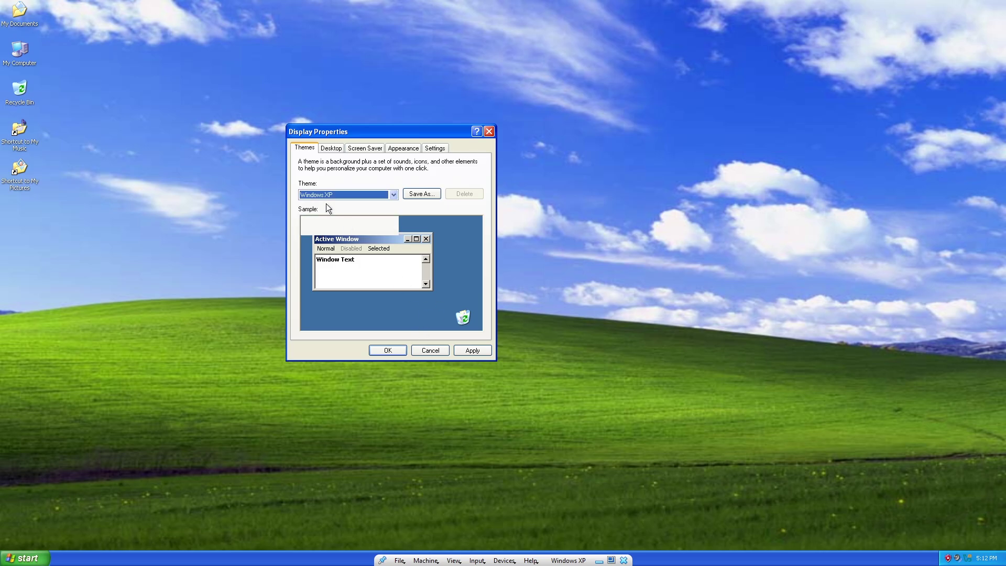
{"action": "left_click", "coordinate": [429, 351]}
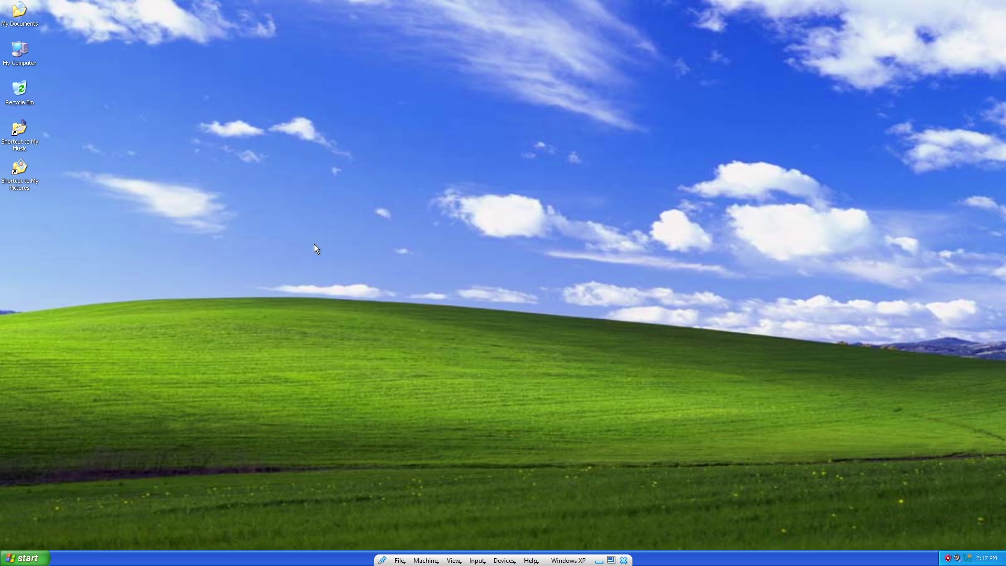
Launch Internet Explorer maximised and load the Google home page.
{"action": "left_click", "coordinate": [27, 558]}
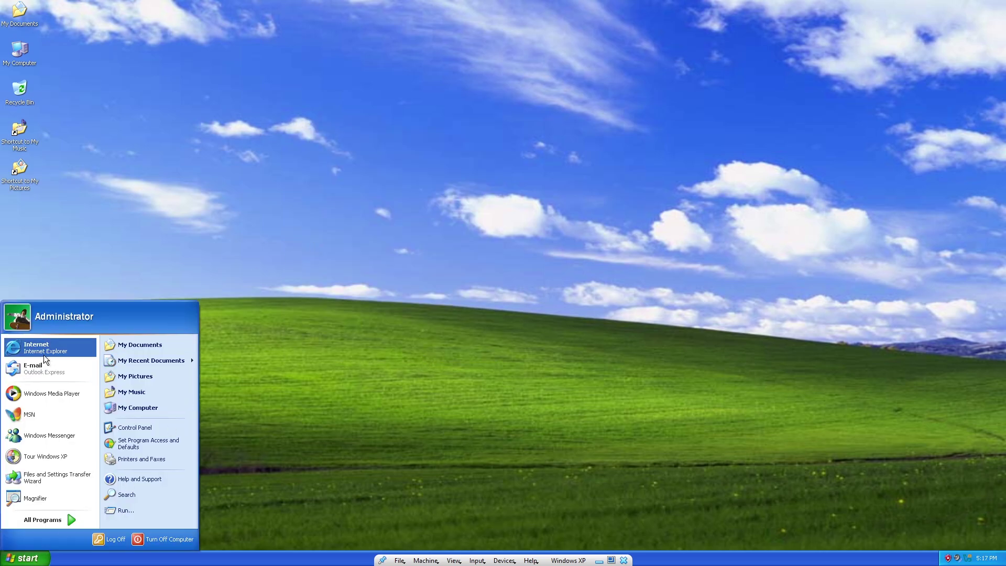
{"action": "left_click", "coordinate": [46, 350]}
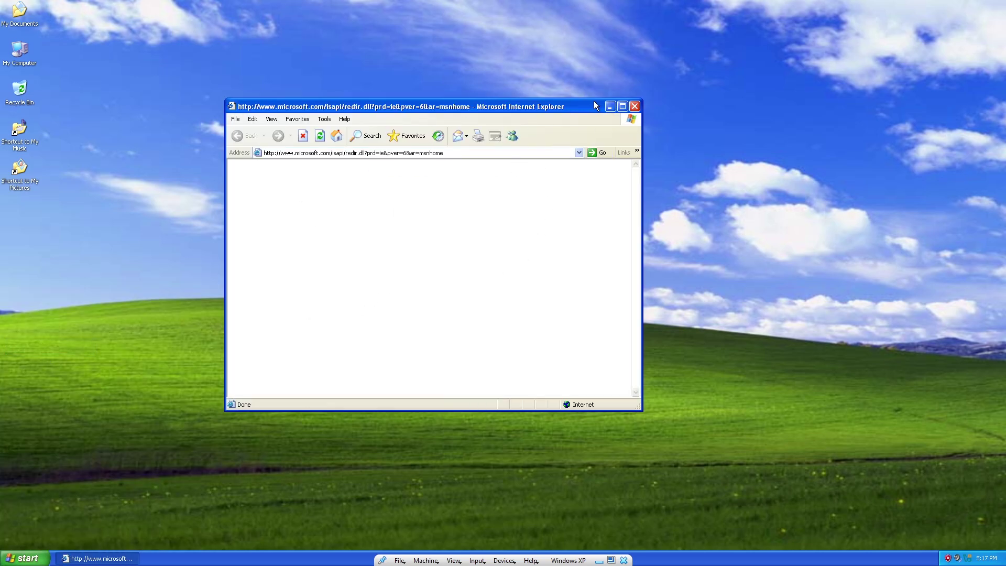
{"action": "left_click", "coordinate": [622, 107]}
{"action": "left_click", "coordinate": [278, 55]}
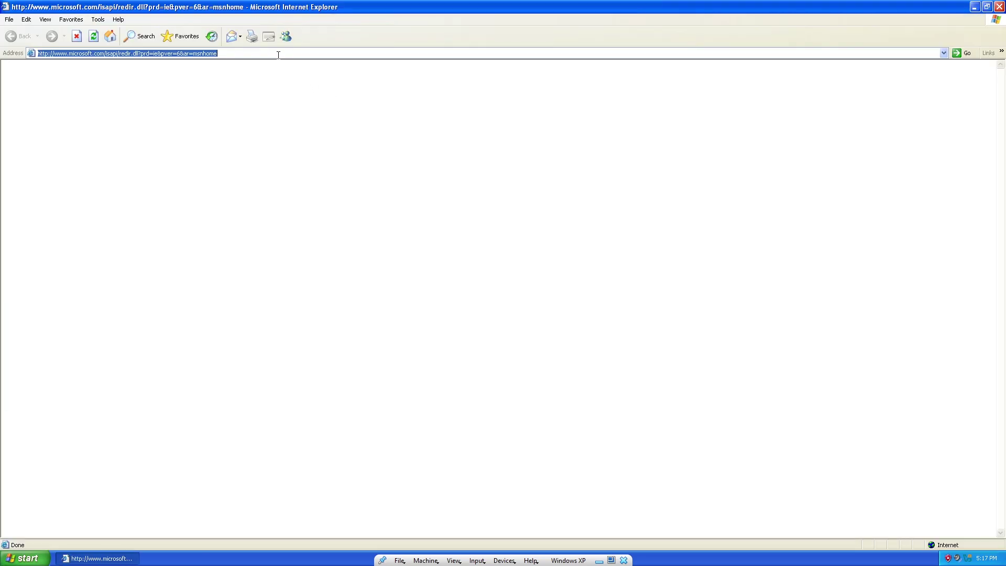
{"action": "type", "text": "google"}
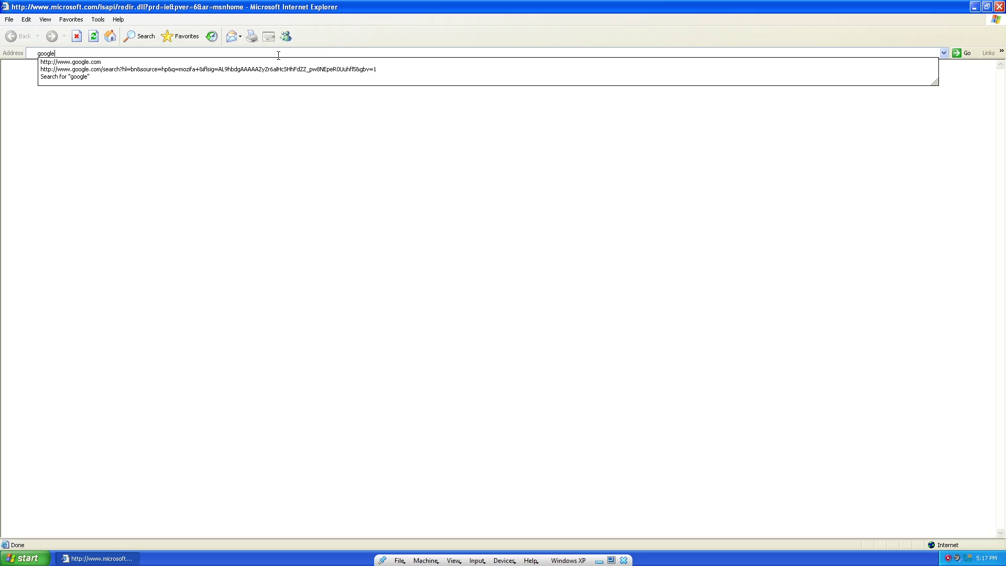
{"action": "key", "text": "Down"}
{"action": "key", "text": "Return"}
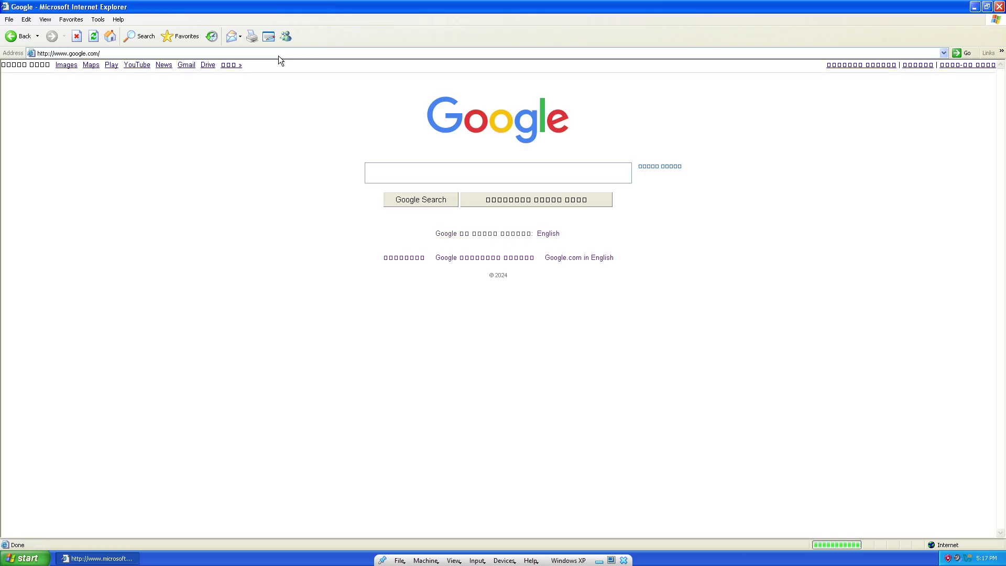
Search Google for 'mozila firefox old version' and start downloading Firefox 46.0.1.0 from OldVersion.
{"action": "left_click", "coordinate": [407, 174]}
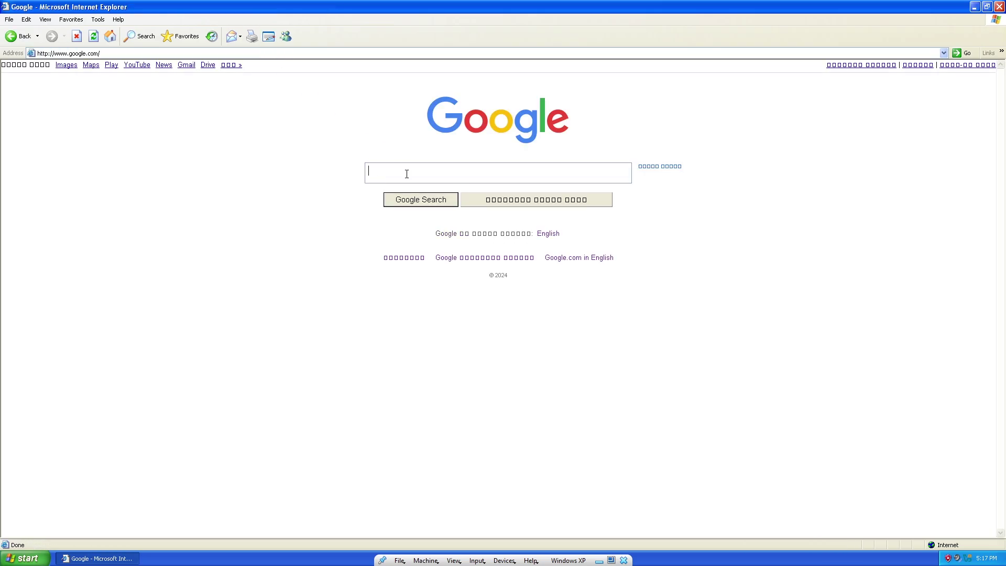
{"action": "type", "text": "mozila firefox old version"}
{"action": "key", "text": "Return"}
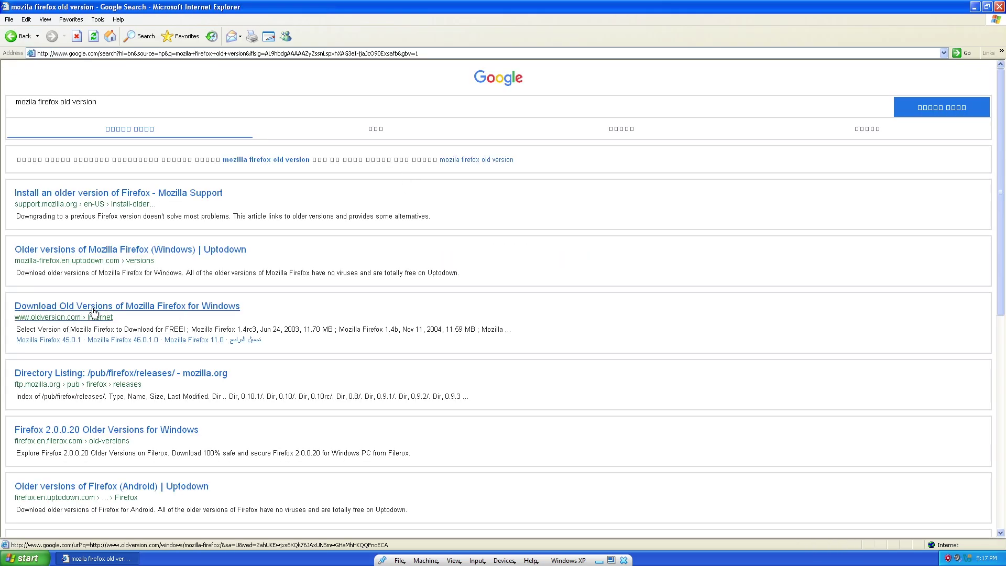
{"action": "left_click", "coordinate": [91, 310]}
{"action": "left_click", "coordinate": [516, 307]}
{"action": "left_click", "coordinate": [525, 212]}
{"action": "left_click", "coordinate": [522, 307]}
{"action": "scroll", "coordinate": [283, 290], "scroll_direction": "down", "scroll_amount": 3}
{"action": "left_click", "coordinate": [512, 220]}
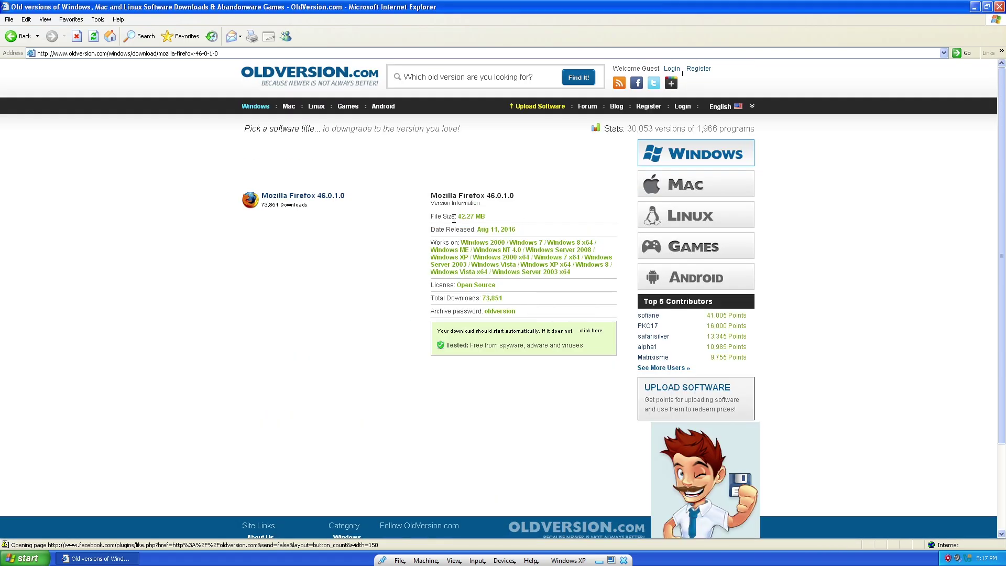
Cancel the Firefox 46.0.1.0 download and return to the Google search results.
{"action": "right_click", "coordinate": [591, 332]}
{"action": "left_click", "coordinate": [476, 380]}
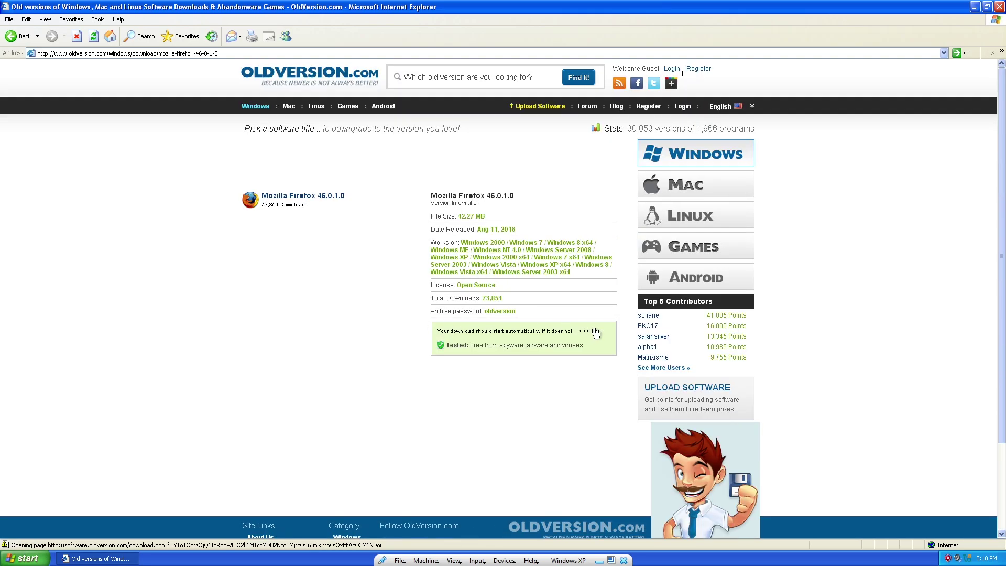
{"action": "key", "text": "Escape"}
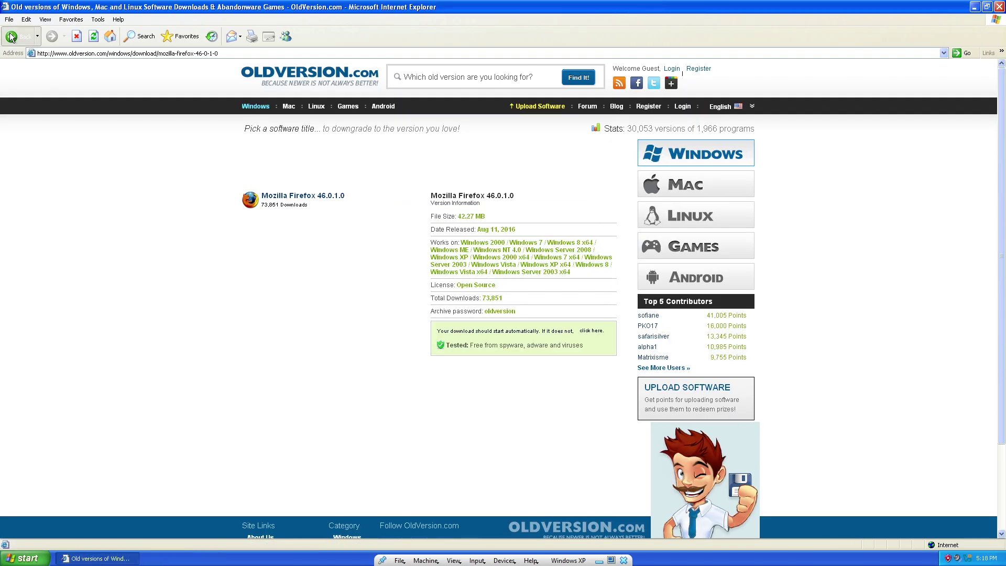
{"action": "key", "text": "BackSpace"}
{"action": "left_click", "coordinate": [523, 308]}
{"action": "key", "text": "BackSpace"}
Open the Mozilla Firefox releases directory and browse the 32.0 and latest release folders.
{"action": "scroll", "coordinate": [78, 336], "scroll_direction": "down", "scroll_amount": 5}
{"action": "left_click", "coordinate": [79, 327]}
{"action": "left_click", "coordinate": [31, 182]}
{"action": "left_click", "coordinate": [11, 35]}
{"action": "left_click", "coordinate": [31, 199]}
{"action": "left_click", "coordinate": [31, 347]}
{"action": "scroll", "coordinate": [96, 360], "scroll_direction": "down", "scroll_amount": 15}
{"action": "key", "text": "BackSpace"}
{"action": "key", "text": "BackSpace"}
Download Firefox Setup 30.0.exe from the 30.0/win32/en-US folder and save it.
{"action": "left_click", "coordinate": [31, 155]}
{"action": "left_click", "coordinate": [39, 309]}
{"action": "scroll", "coordinate": [42, 356], "scroll_direction": "down", "scroll_amount": 15}
{"action": "scroll", "coordinate": [40, 353], "scroll_direction": "up", "scroll_amount": 15}
{"action": "scroll", "coordinate": [33, 386], "scroll_direction": "down", "scroll_amount": 3}
{"action": "left_click", "coordinate": [32, 357]}
{"action": "left_click", "coordinate": [81, 141]}
{"action": "left_click", "coordinate": [532, 288]}
{"action": "left_click", "coordinate": [670, 413]}
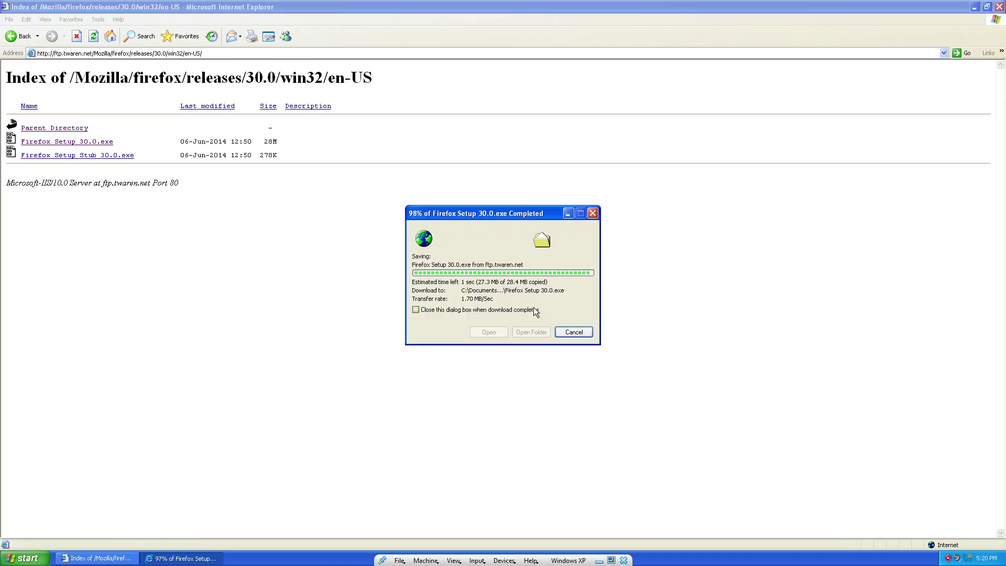
Run the Firefox 30.0 installer with standard setup, then import no browser data.
{"action": "left_click", "coordinate": [489, 332]}
{"action": "left_click", "coordinate": [479, 286]}
{"action": "left_click", "coordinate": [562, 365]}
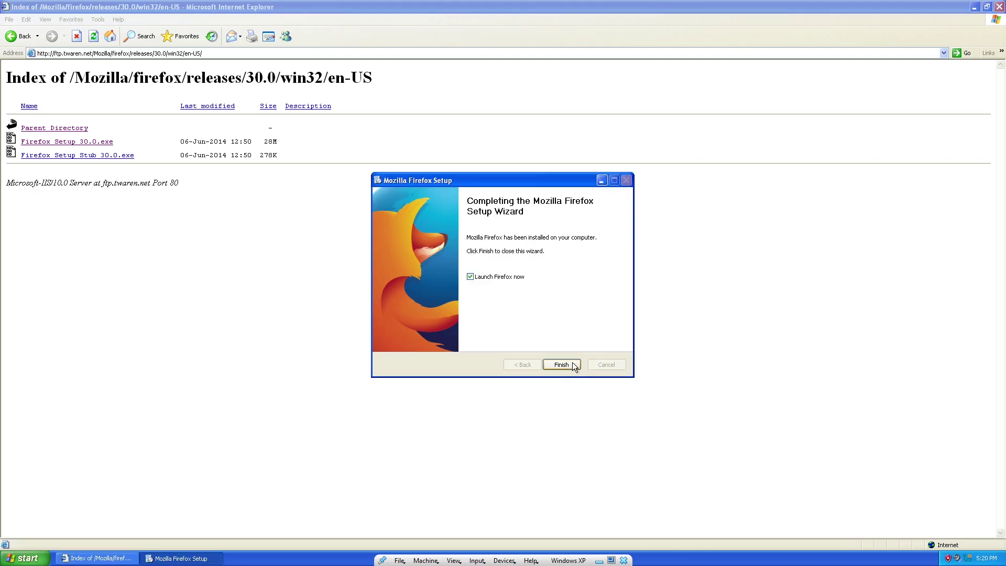
{"action": "left_click", "coordinate": [562, 362]}
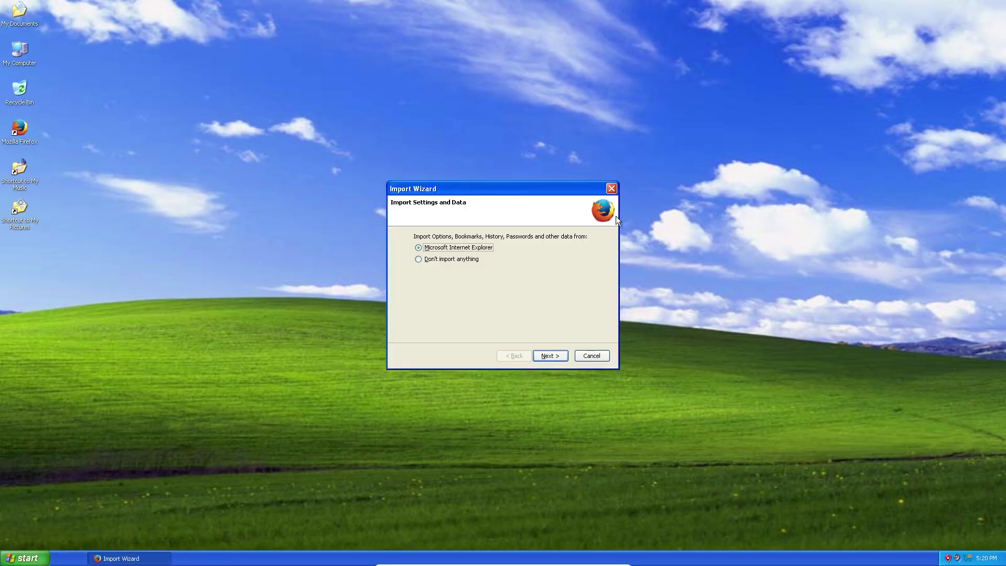
{"action": "left_click", "coordinate": [445, 260]}
{"action": "left_click", "coordinate": [550, 353]}
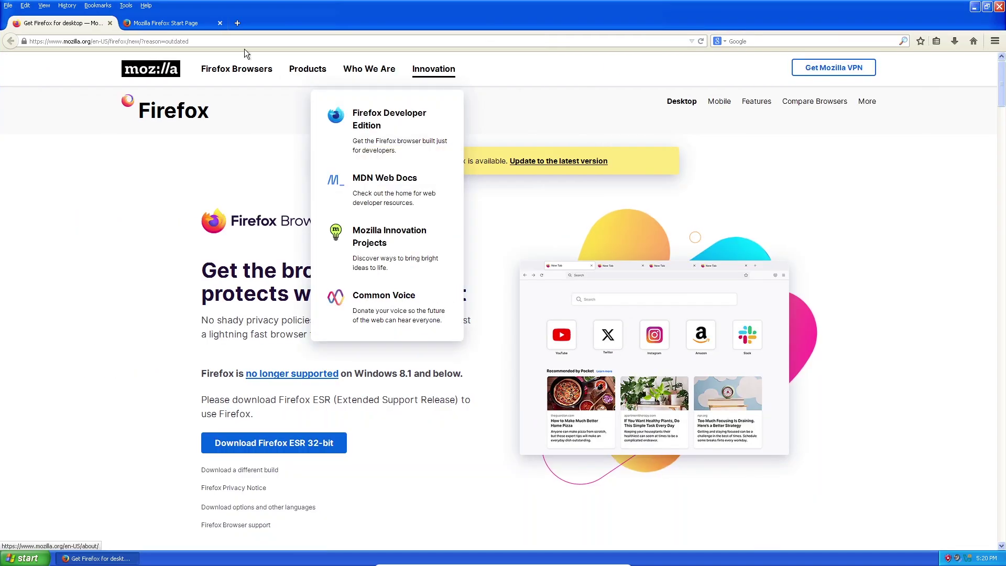
Close the Get Firefox tab, load google.com, and switch Google to English.
{"action": "left_click", "coordinate": [109, 23]}
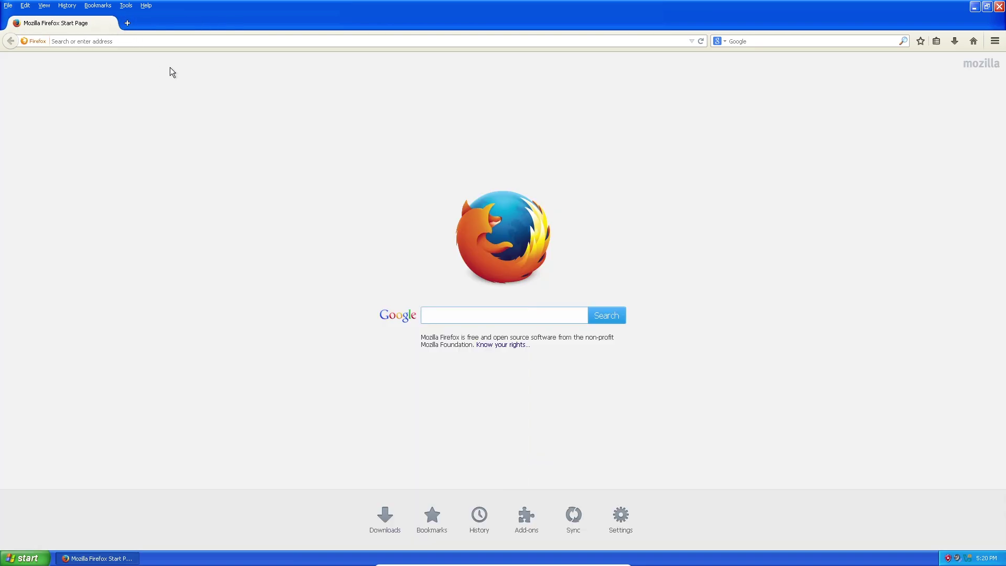
{"action": "left_click", "coordinate": [167, 41]}
{"action": "type", "text": "goo"}
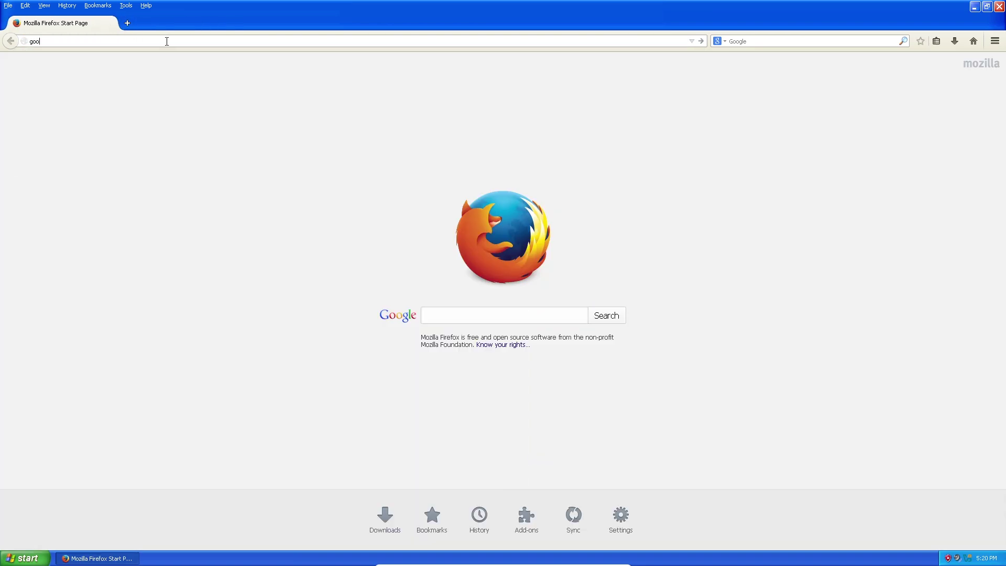
{"action": "type", "text": "gle.com"}
{"action": "key", "text": "Return"}
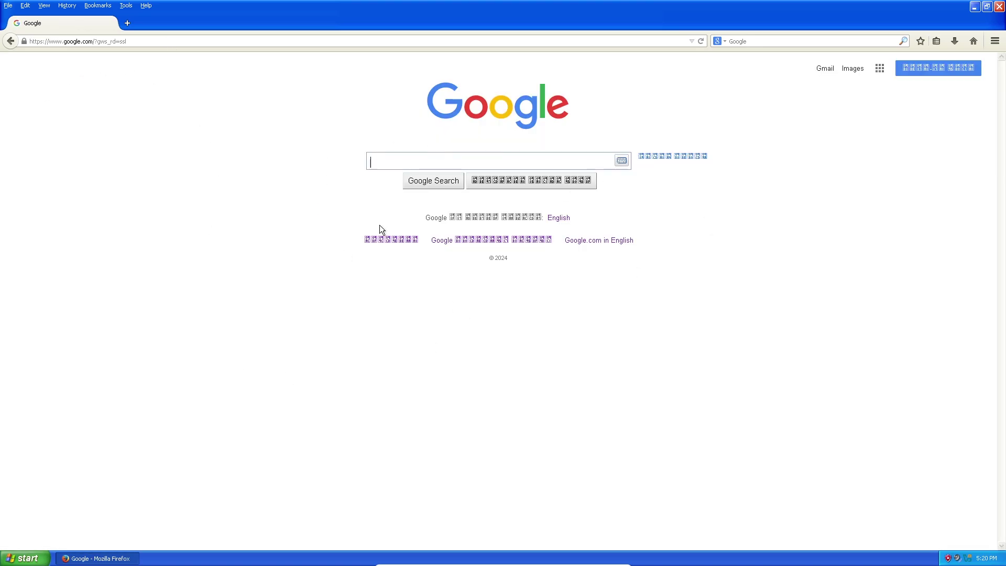
{"action": "left_click", "coordinate": [591, 240]}
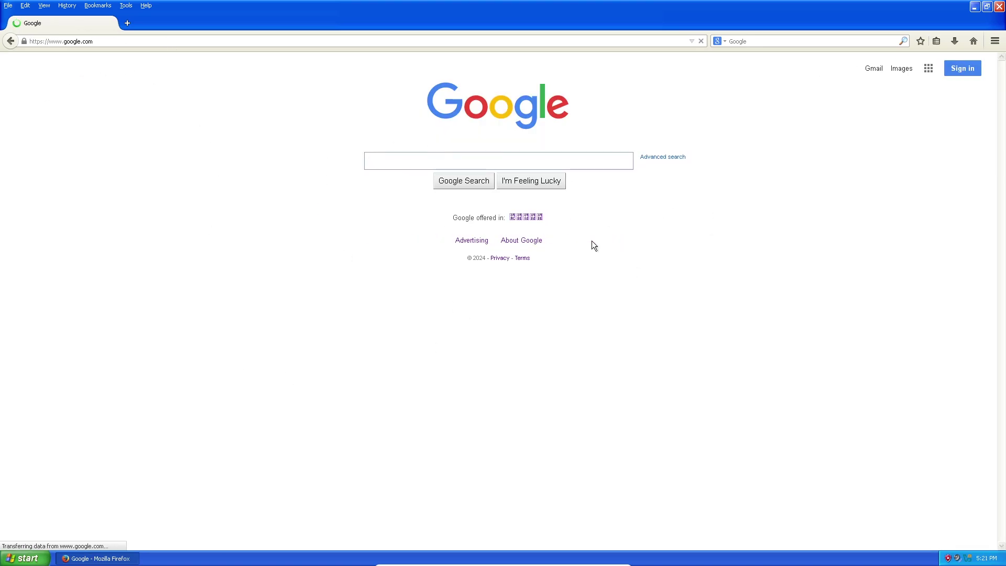
Go to youtube.com and postpone the update reminder with Remind Me Later.
{"action": "left_click", "coordinate": [138, 42]}
{"action": "type", "text": "youtube"}
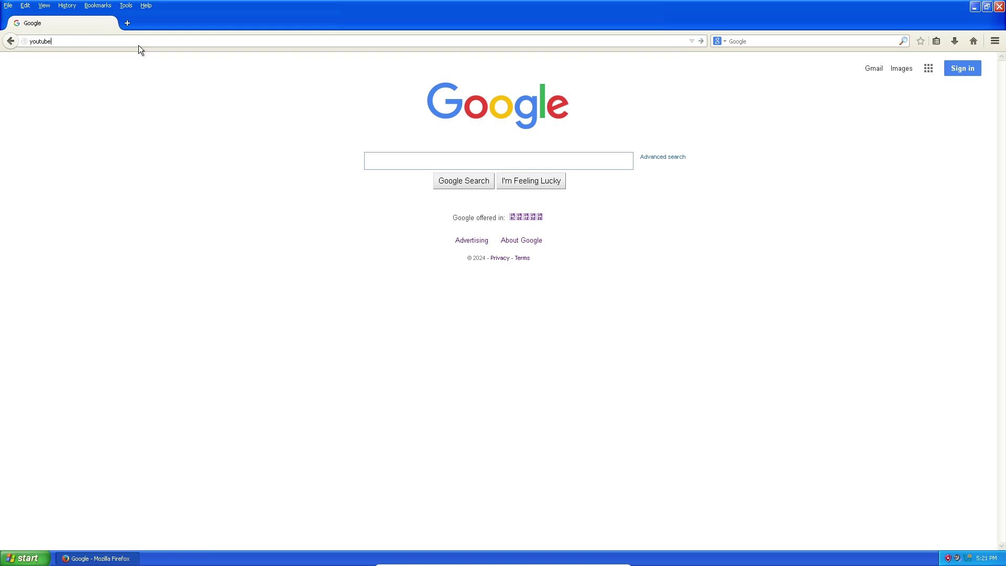
{"action": "type", "text": ".com"}
{"action": "key", "text": "Return"}
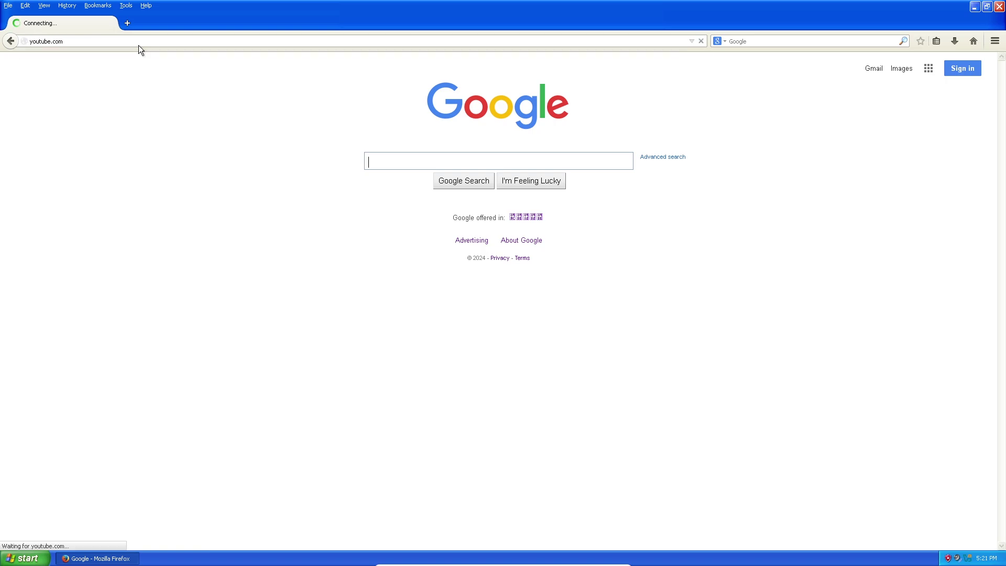
{"action": "left_click", "coordinate": [540, 378]}
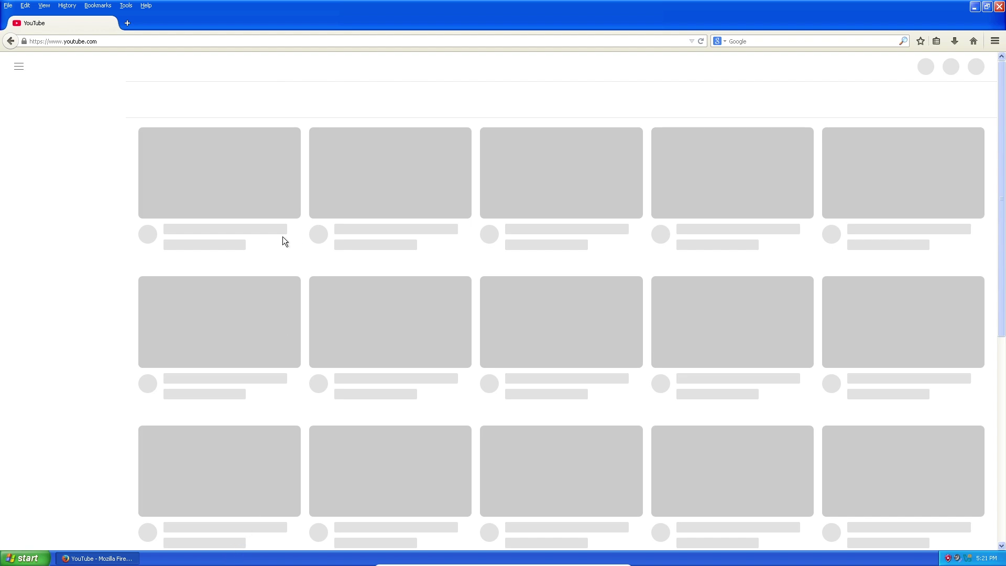
Open Task Manager from the taskbar, view Applications, Processes and Performance, and centre the window.
{"action": "right_click", "coordinate": [217, 558]}
{"action": "left_click", "coordinate": [256, 535]}
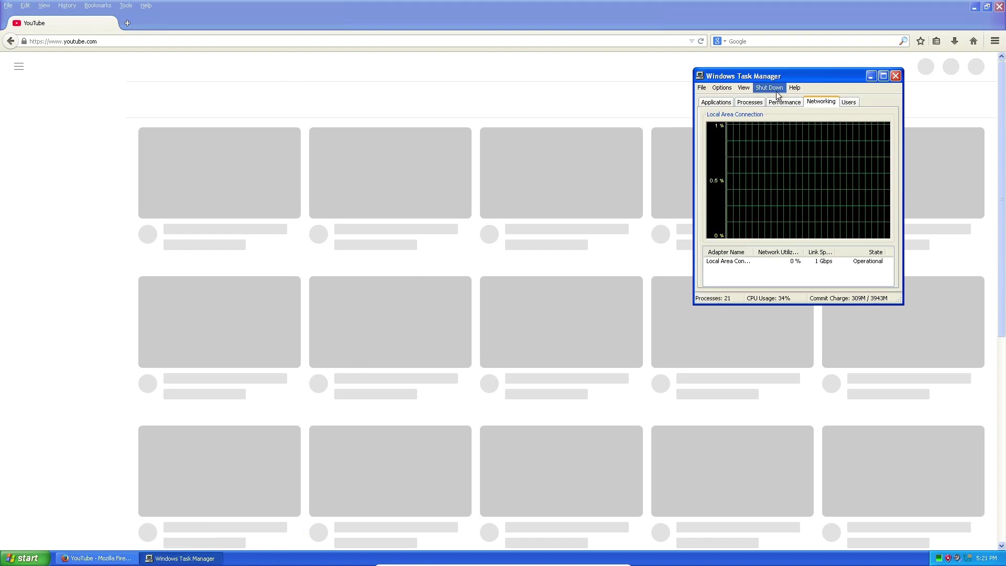
{"action": "left_click", "coordinate": [726, 102]}
{"action": "left_click", "coordinate": [745, 103]}
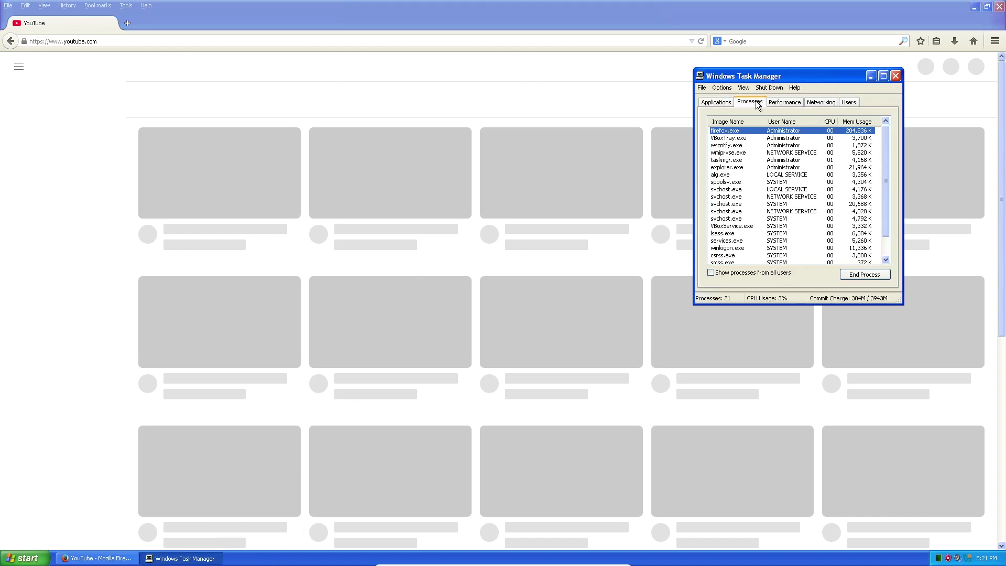
{"action": "left_click", "coordinate": [785, 103]}
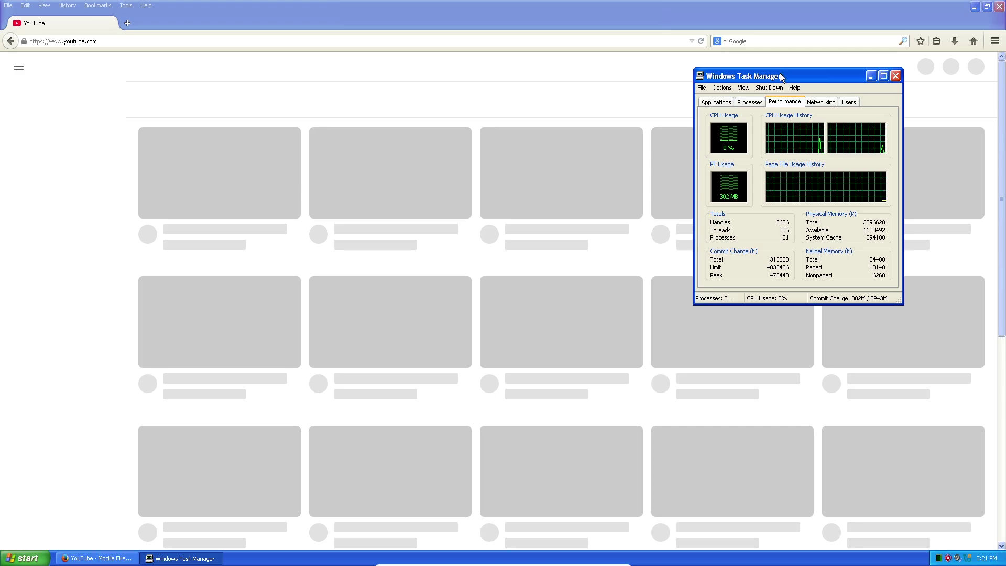
{"action": "left_click_drag", "start_coordinate": [781, 77], "coordinate": [567, 80]}
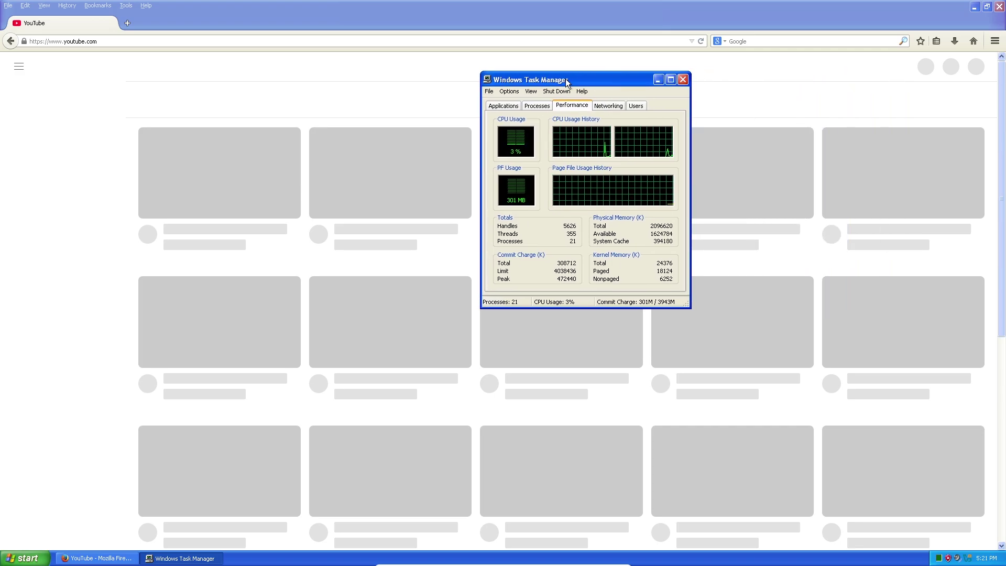